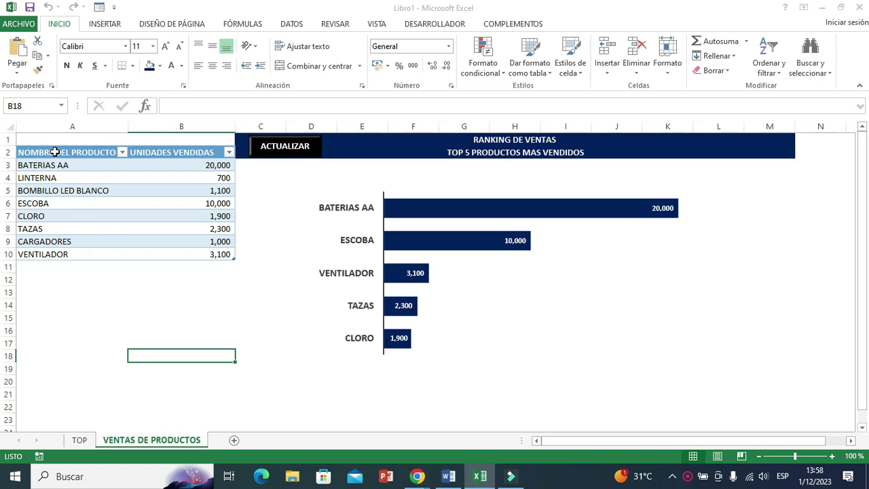
# - Change CLORO's units sold in B7 to 25,000 and refresh the chart with ACTUALIZAR
pyautogui.moveTo(55, 152); pyautogui.dragTo(43, 253)
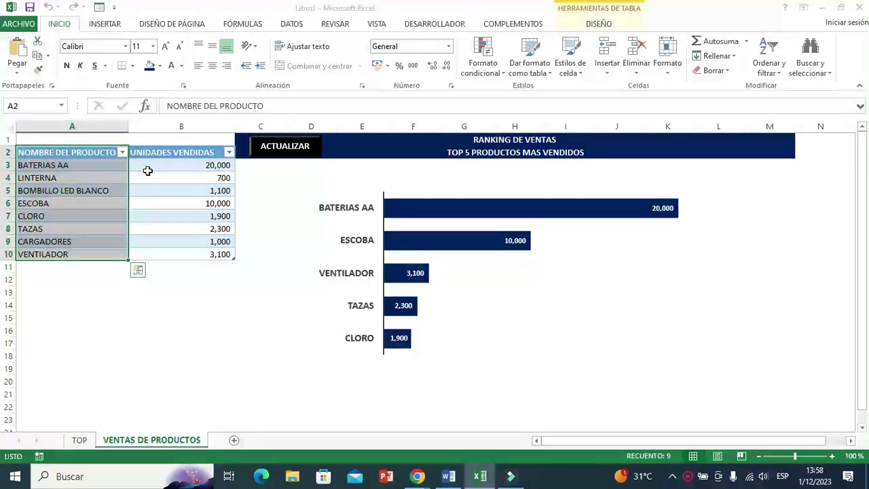
pyautogui.moveTo(172, 151); pyautogui.dragTo(173, 256)
pyautogui.click(198, 307)
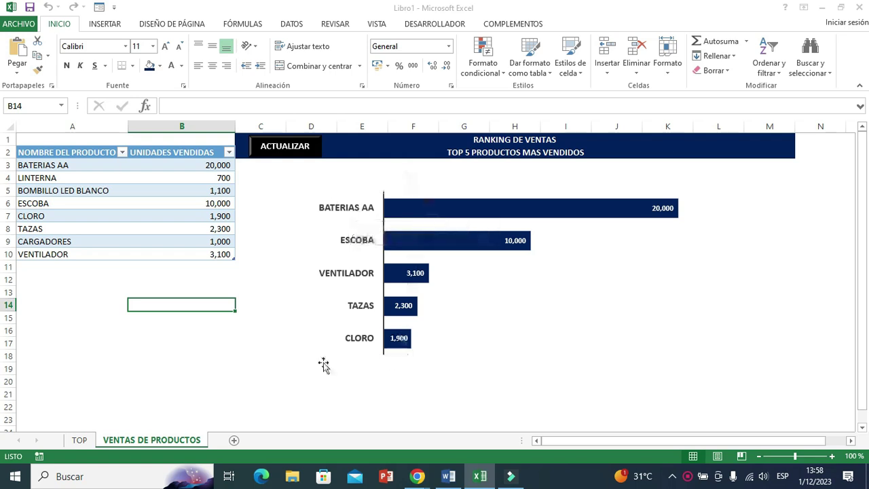
pyautogui.click(242, 356)
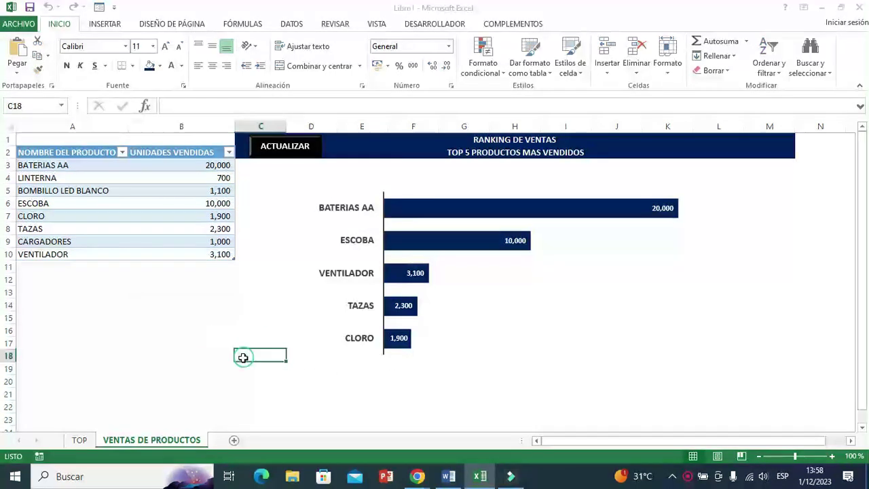
pyautogui.click(202, 216)
pyautogui.write('25000')
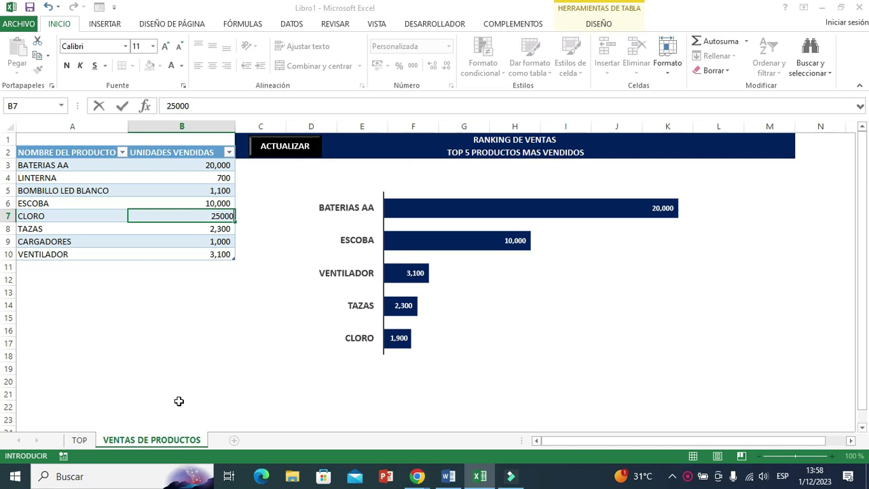
pyautogui.click(188, 357)
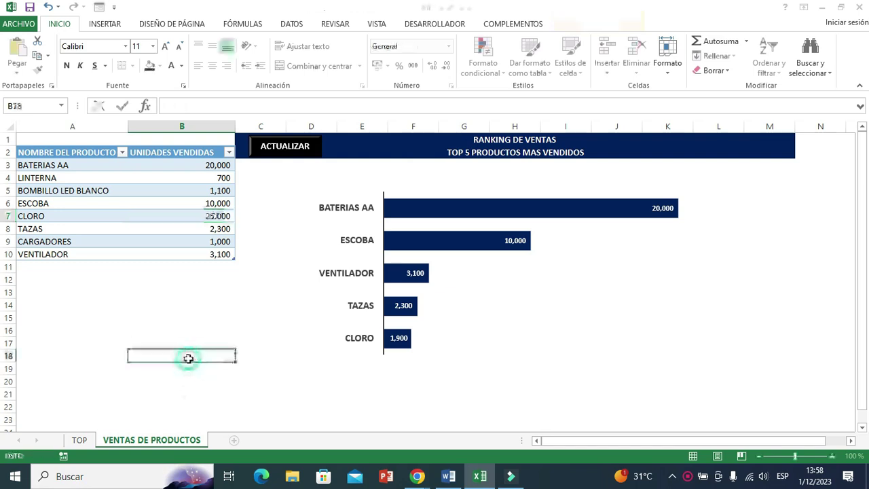
pyautogui.click(285, 151)
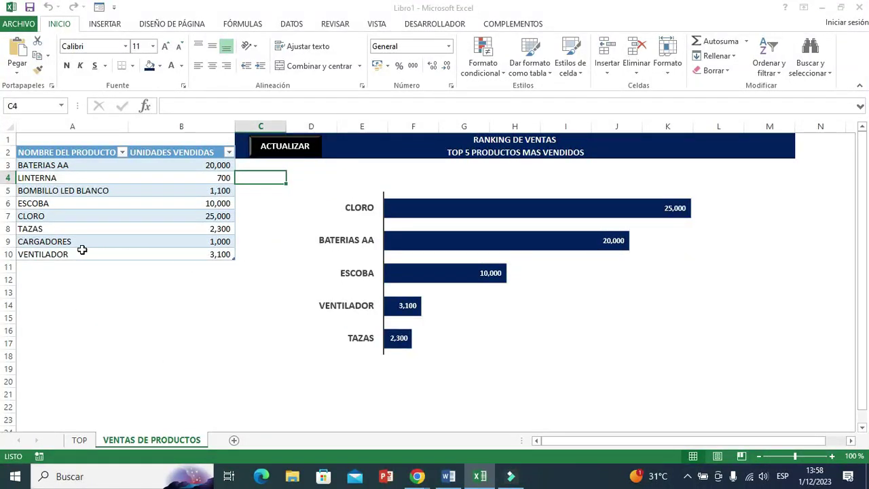
# - Change CARGADORES's units sold in B9 to 30,000 and refresh the top-5 chart again
pyautogui.click(210, 241)
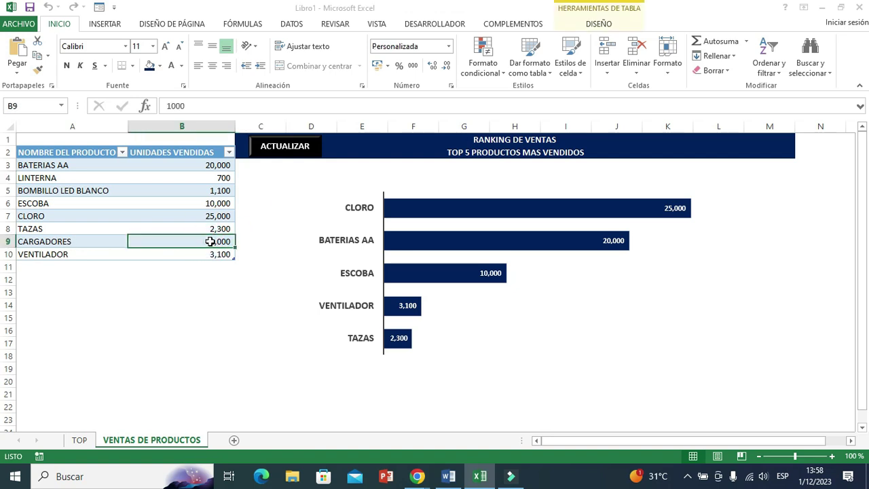
pyautogui.write('30,000')
pyautogui.press('Return')
pyautogui.click(226, 328)
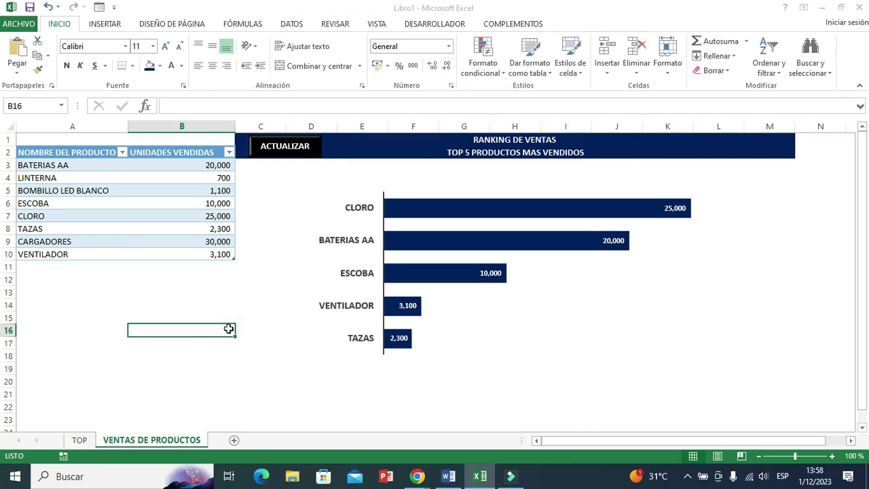
pyautogui.click(282, 148)
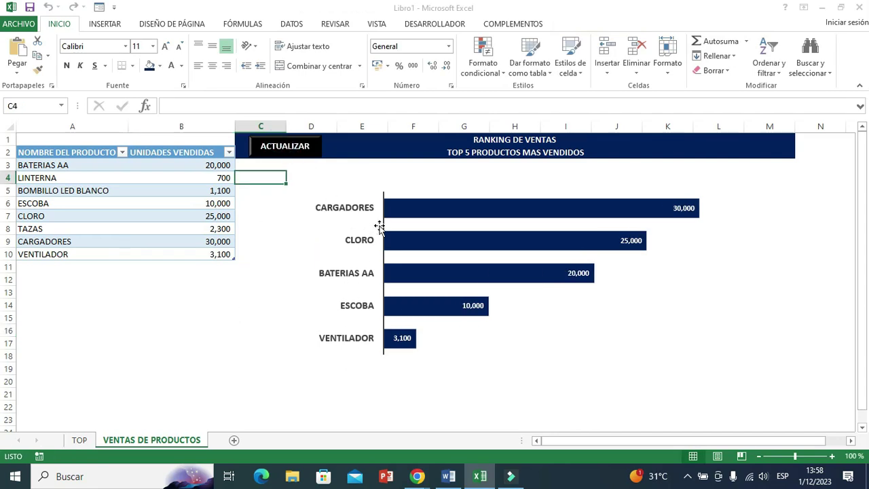
pyautogui.click(195, 344)
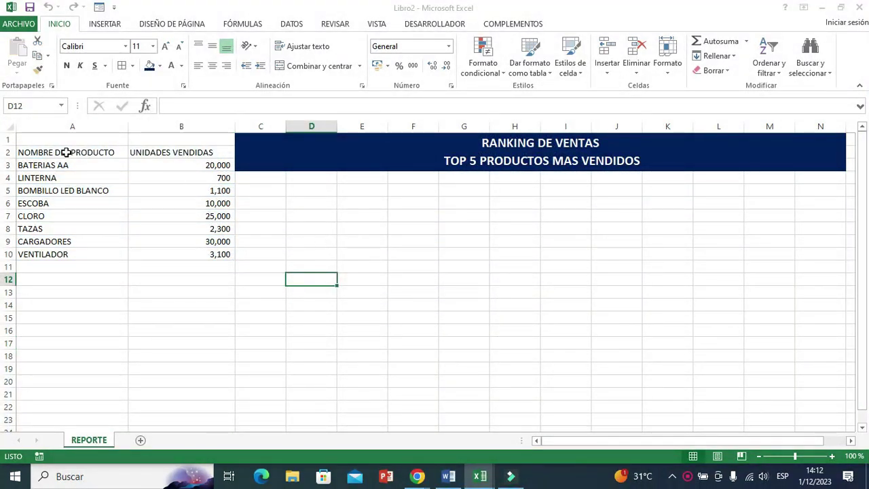
# - Convert the range A2:B10 into a table with its first row as headers
pyautogui.moveTo(39, 152); pyautogui.dragTo(183, 255)
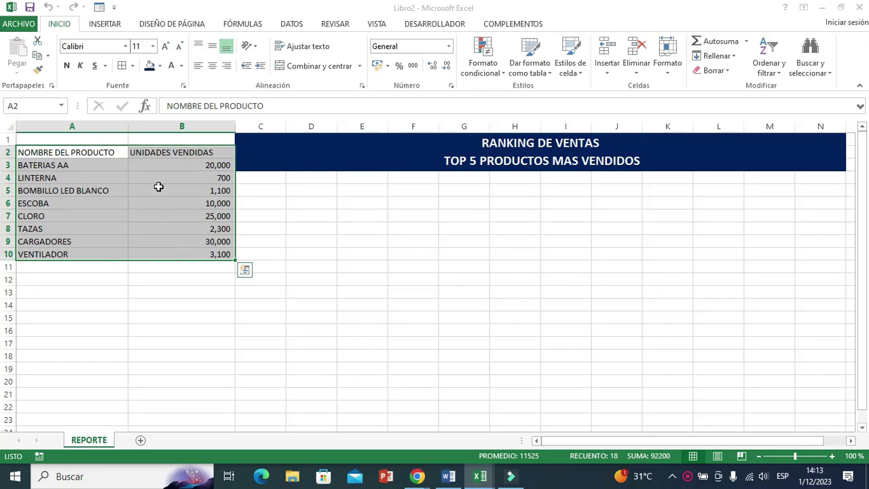
pyautogui.click(106, 26)
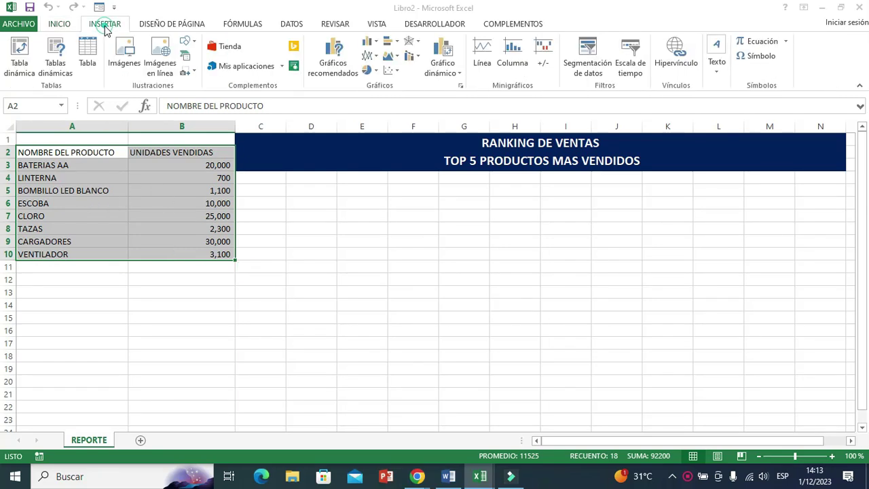
pyautogui.click(87, 50)
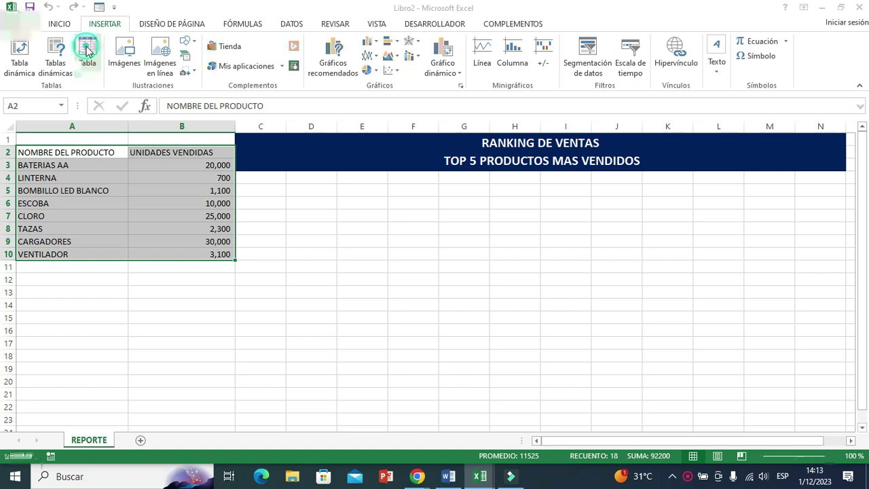
pyautogui.click(312, 269)
pyautogui.click(312, 269)
pyautogui.click(352, 293)
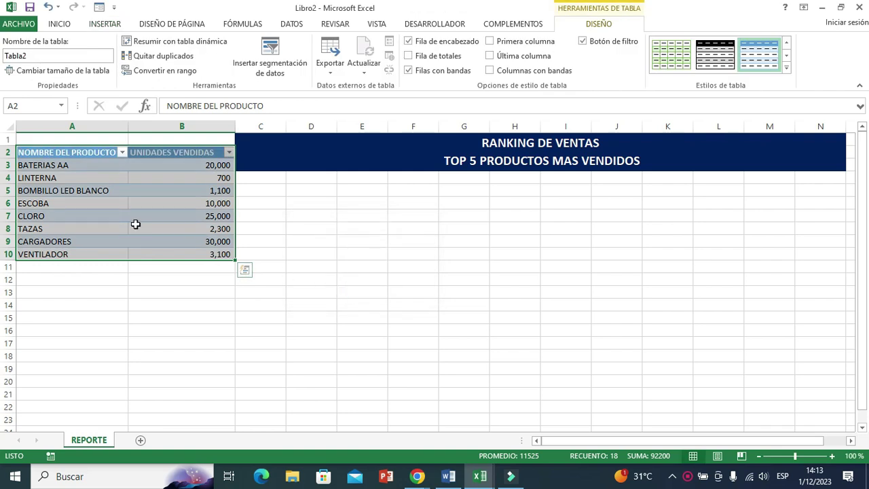
# - Name the new table INVENTARIO
pyautogui.click(32, 56)
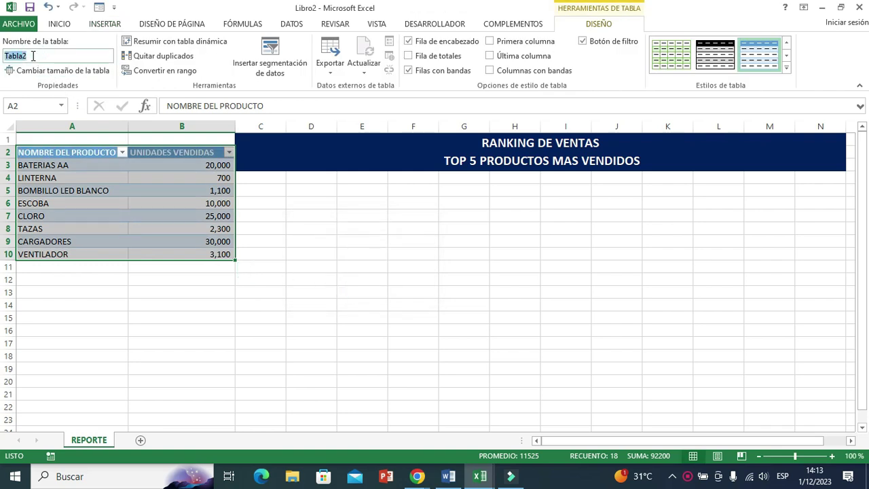
pyautogui.write('INVENTARIO')
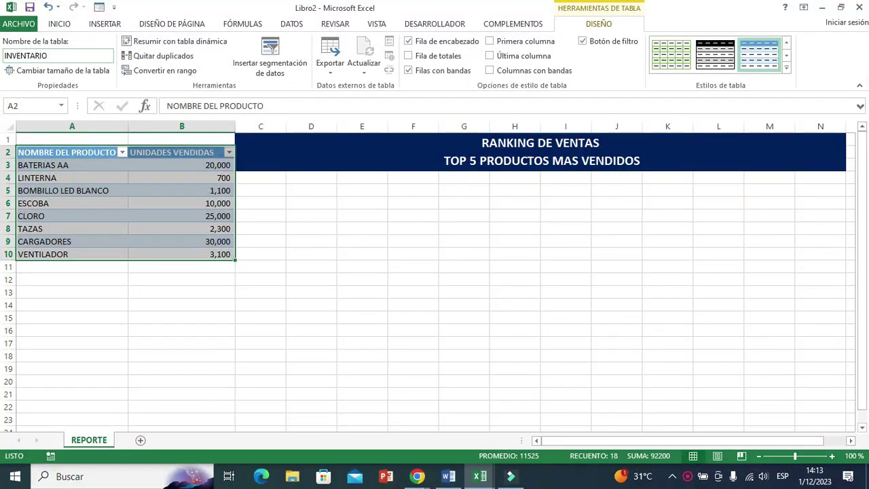
pyautogui.press('Return')
pyautogui.click(355, 263)
# - Add a new worksheet and rename it TOP
pyautogui.click(310, 279)
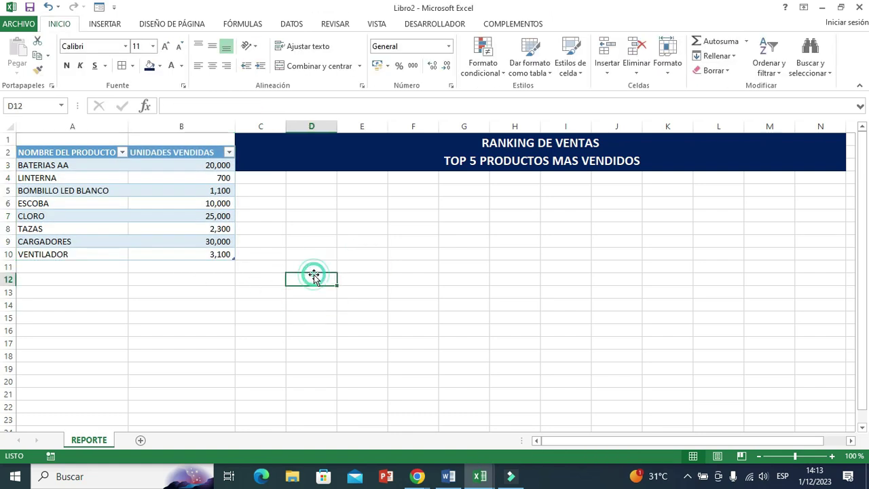
pyautogui.click(140, 439)
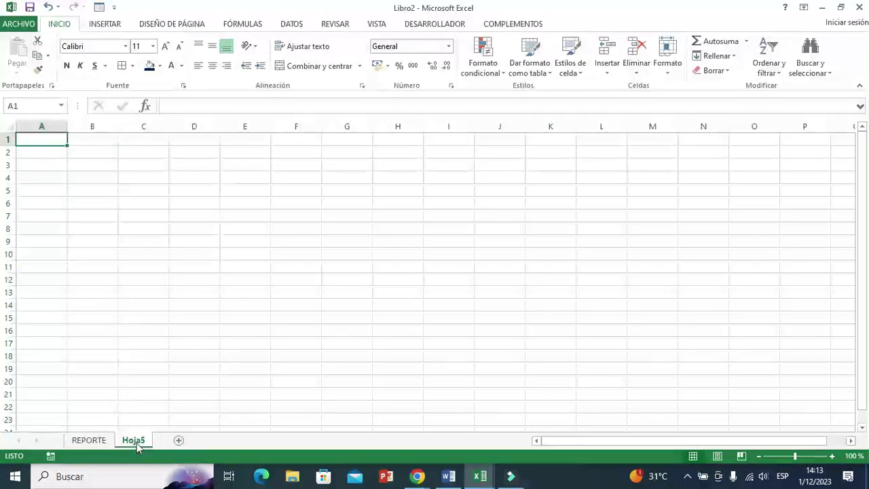
pyautogui.doubleClick(136, 440)
pyautogui.write('TOP')
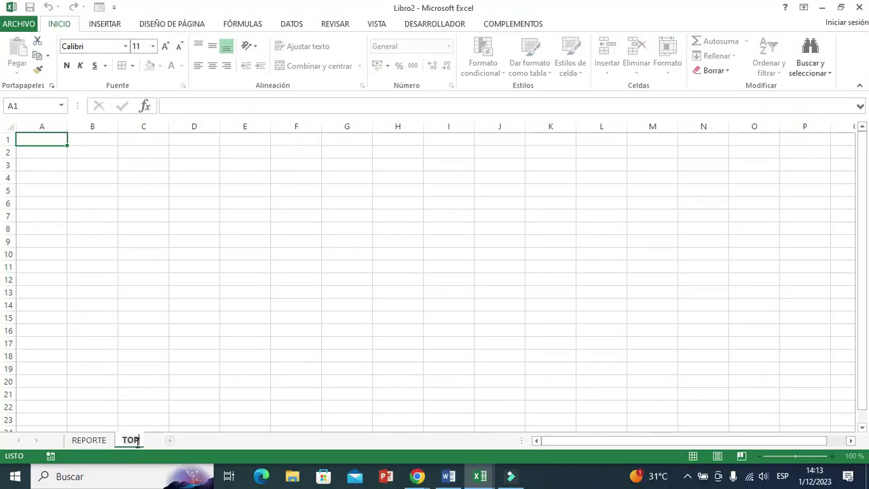
pyautogui.click(220, 328)
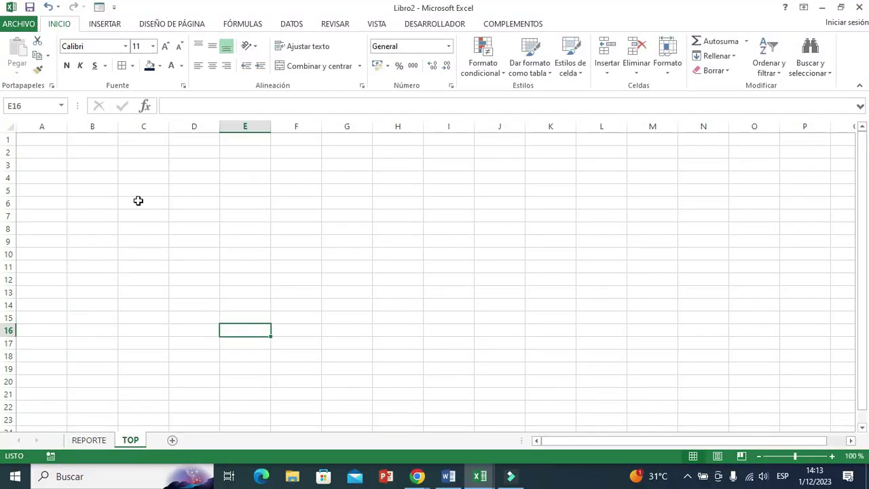
# - Create a blank recommended pivot table using INVENTARIO as its data source
pyautogui.click(48, 167)
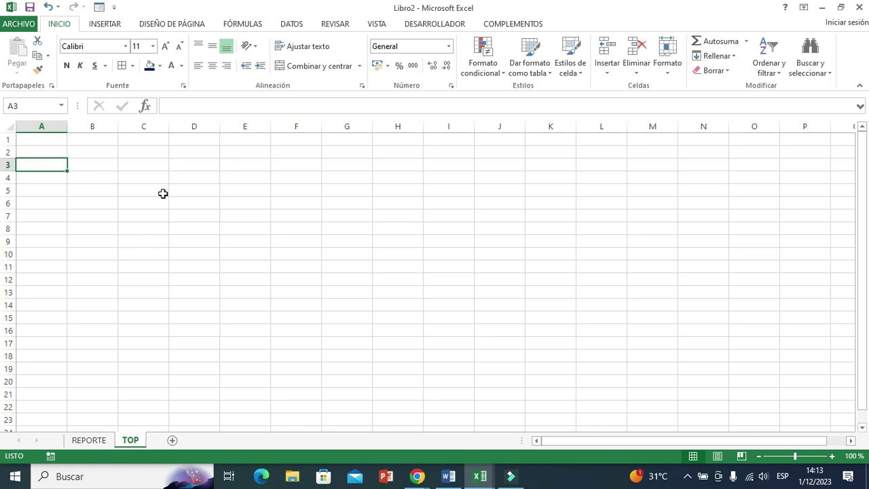
pyautogui.click(107, 25)
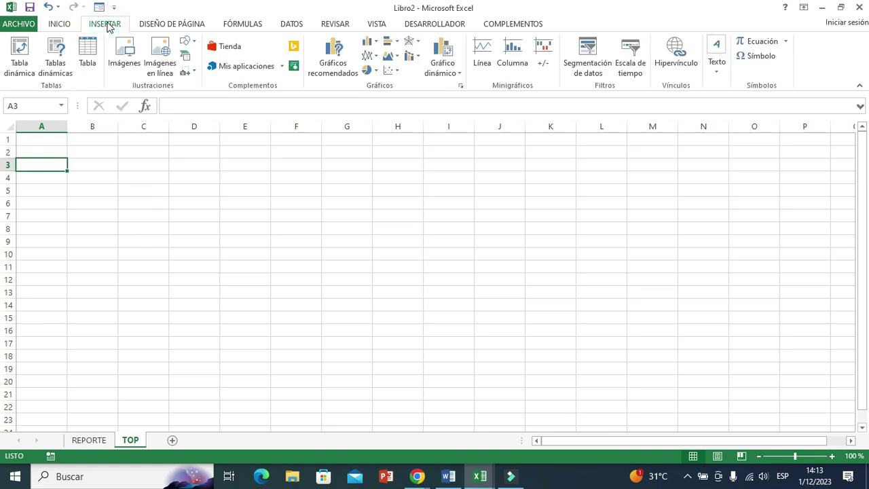
pyautogui.click(54, 58)
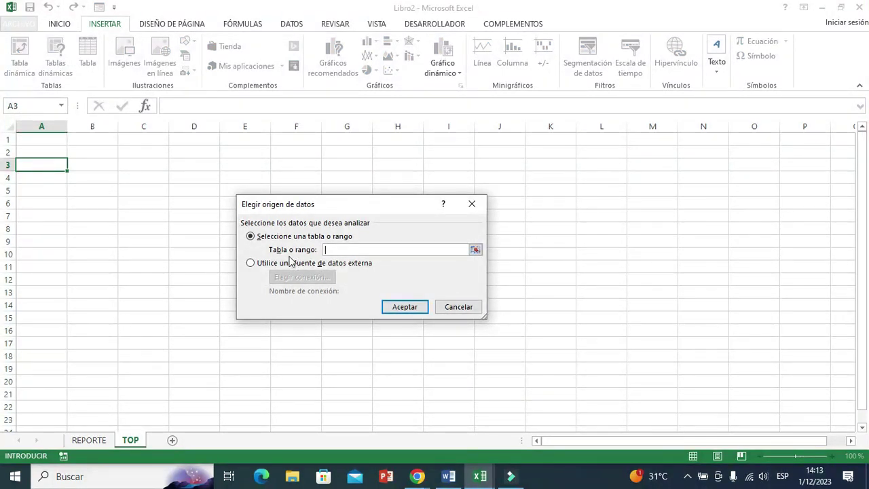
pyautogui.write('INVENTARIO')
pyautogui.click(402, 308)
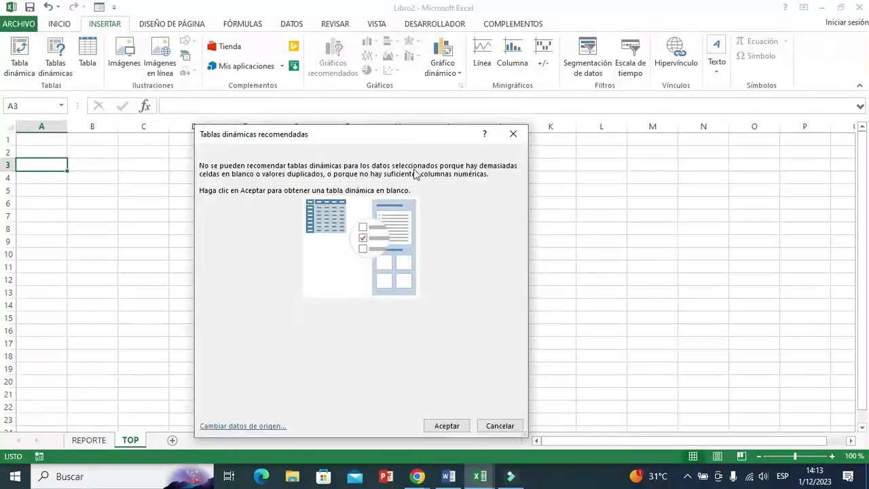
pyautogui.click(447, 426)
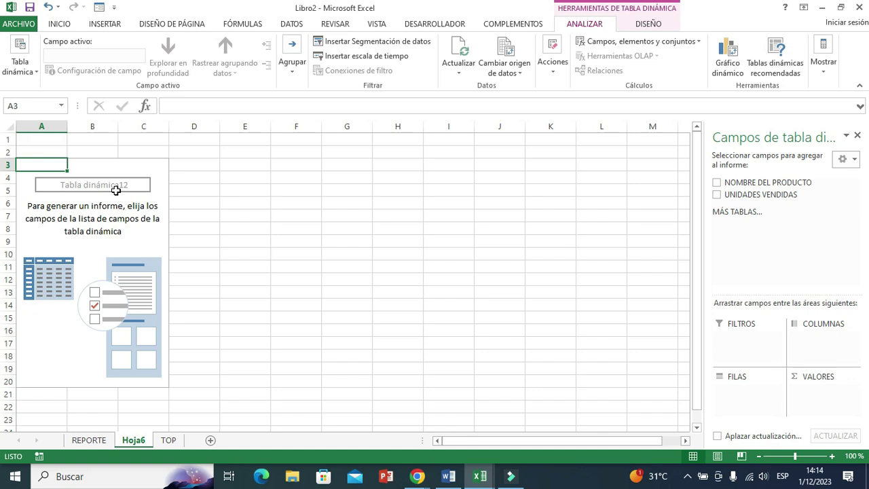
# - Put product names in the pivot rows and sum UNIDADES VENDIDAS as values
pyautogui.click(95, 241)
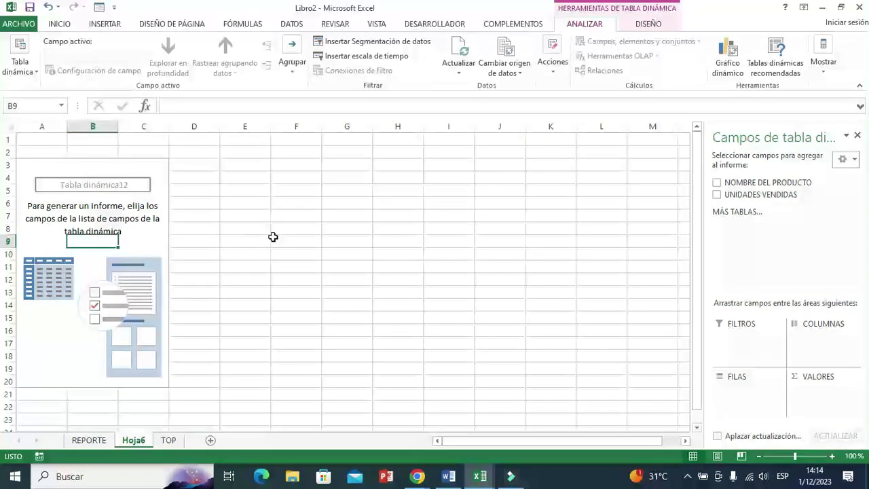
pyautogui.moveTo(750, 184); pyautogui.dragTo(751, 404)
pyautogui.moveTo(757, 195)
pyautogui.mouseDown()
pyautogui.moveTo(818, 263)
pyautogui.moveTo(828, 401)
pyautogui.mouseUp()
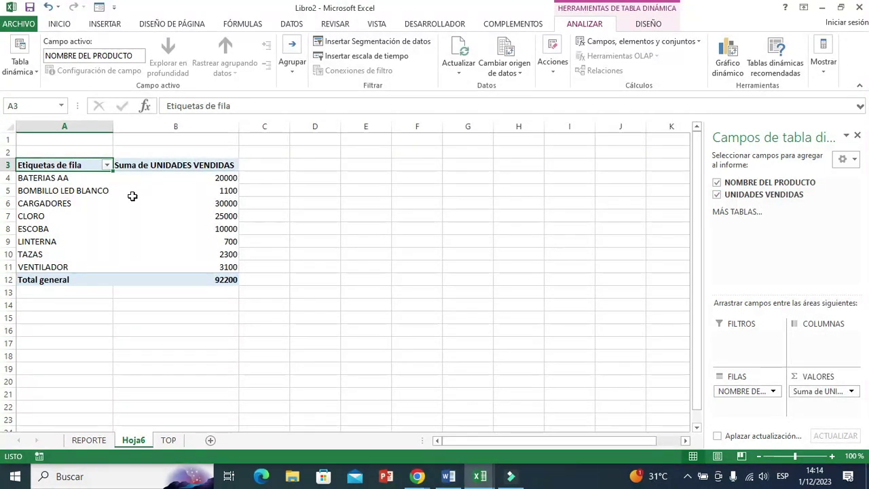
# - Remove the Total general row from the pivot table
pyautogui.moveTo(132, 196)
pyautogui.click(145, 226)
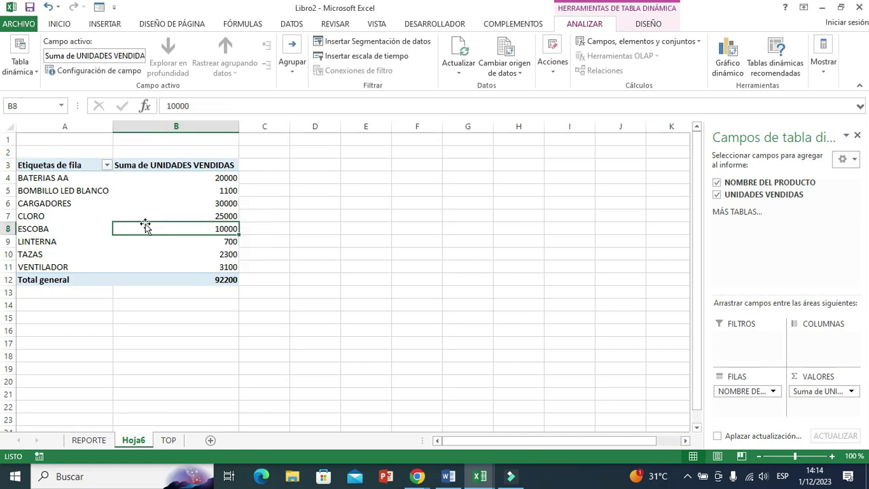
pyautogui.click(56, 281)
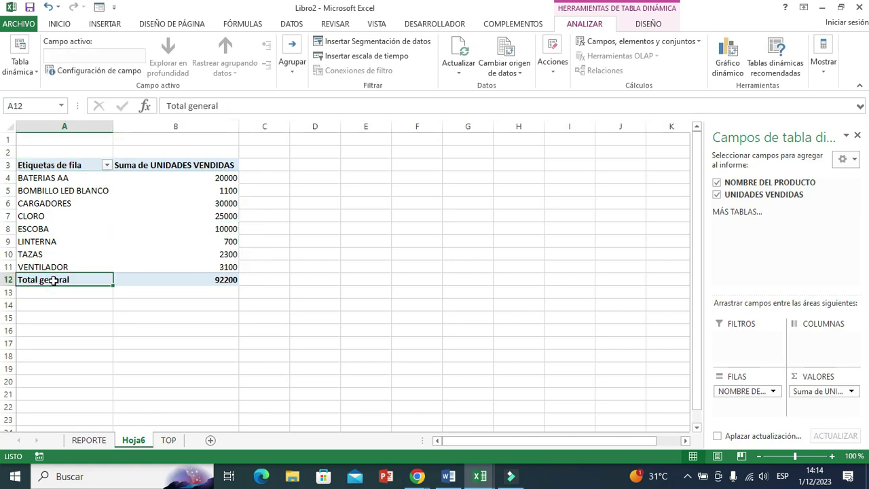
pyautogui.rightClick(57, 283)
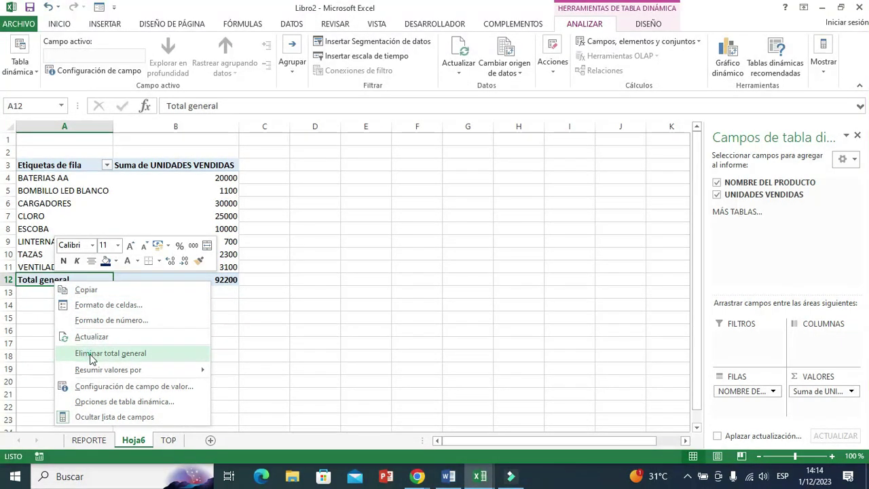
pyautogui.click(92, 356)
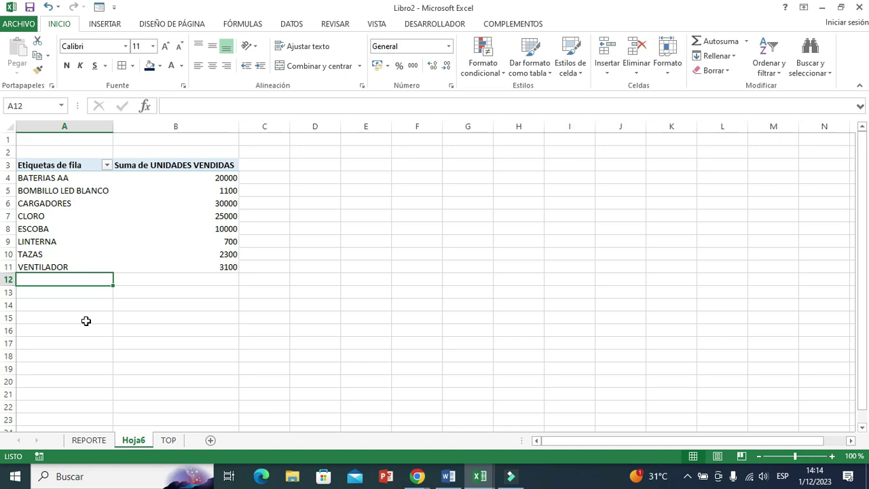
# - Format the units sold values in B4:B11 with thousands separators and zero decimals
pyautogui.moveTo(193, 177); pyautogui.dragTo(198, 265)
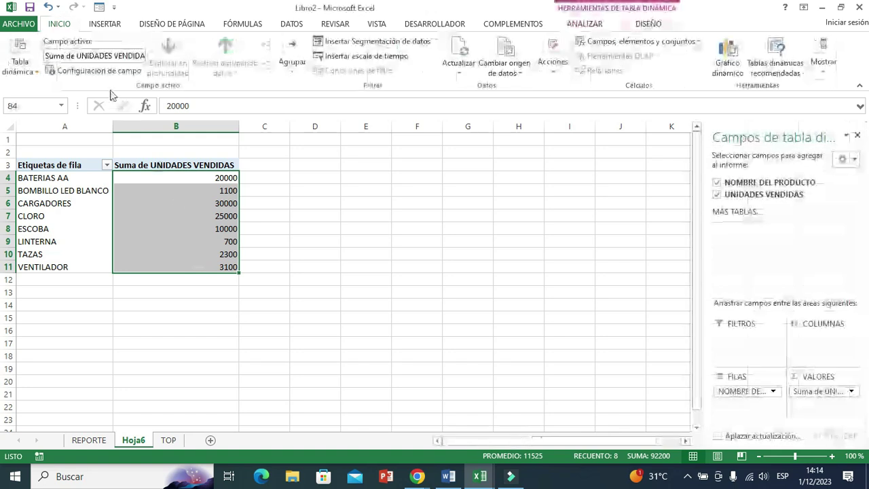
pyautogui.click(58, 23)
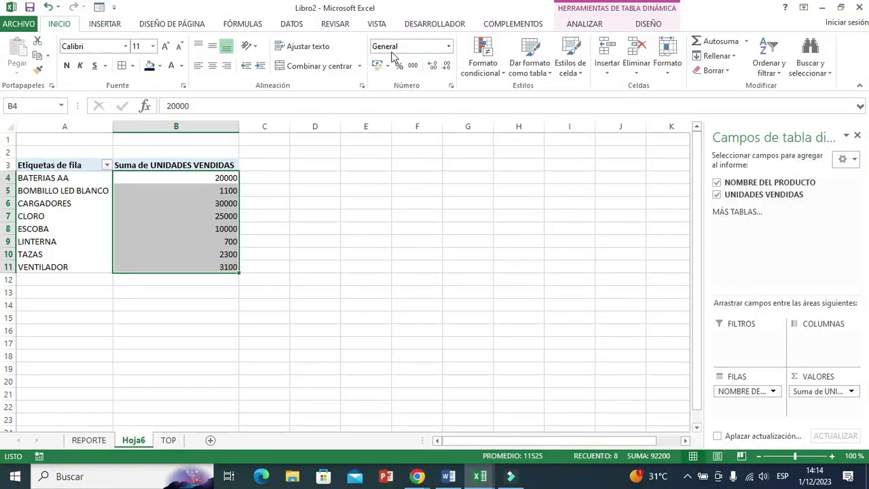
pyautogui.click(412, 65)
pyautogui.click(433, 65)
pyautogui.click(433, 66)
pyautogui.click(264, 304)
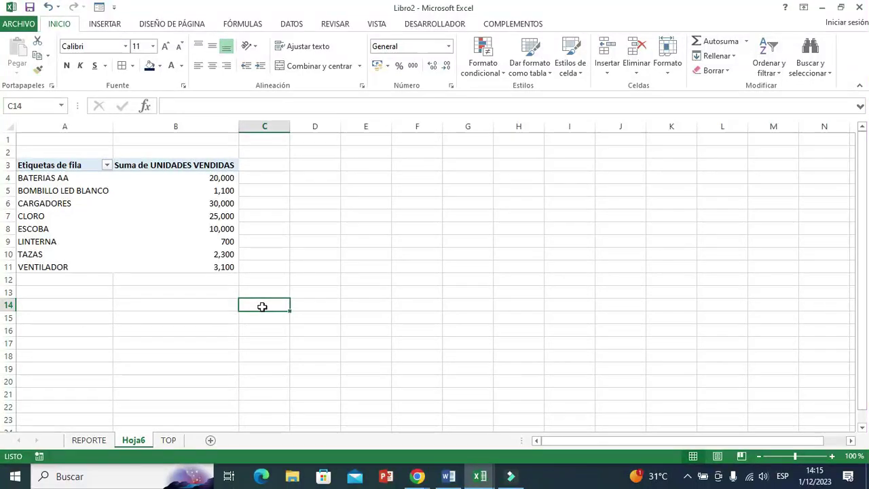
# - Review each product row label in the pivot table, ending on ESCOBA
pyautogui.click(43, 179)
pyautogui.click(42, 190)
pyautogui.click(40, 204)
pyautogui.click(40, 216)
pyautogui.click(33, 229)
pyautogui.click(31, 242)
pyautogui.click(30, 254)
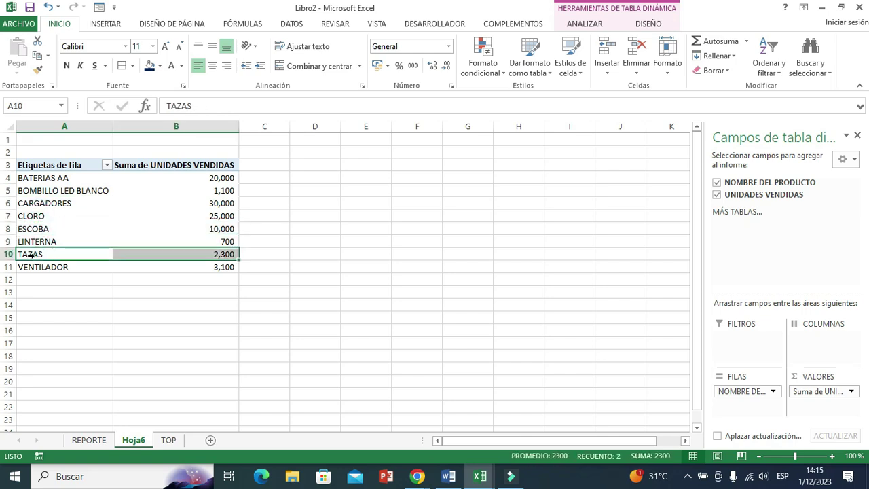
pyautogui.click(30, 267)
pyautogui.click(40, 229)
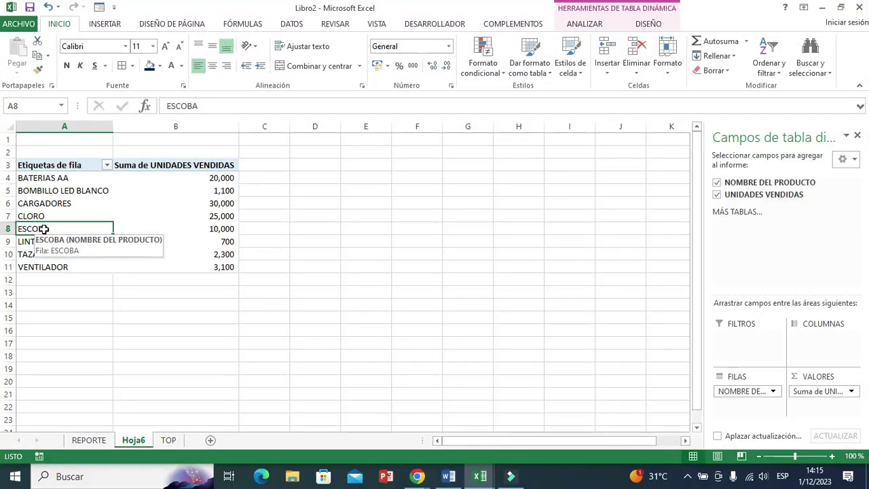
# - Apply a Top 10 value filter showing the top 5 items by Suma de UNIDADES VENDIDAS
pyautogui.click(107, 166)
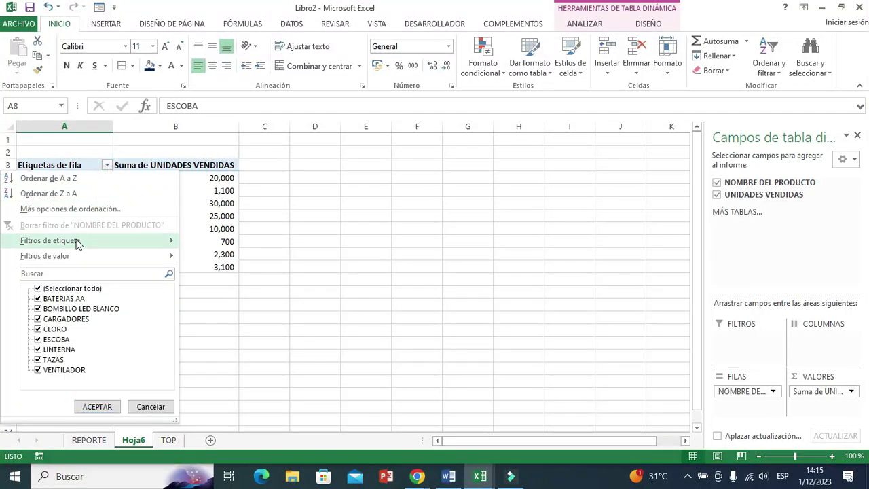
pyautogui.moveTo(67, 258)
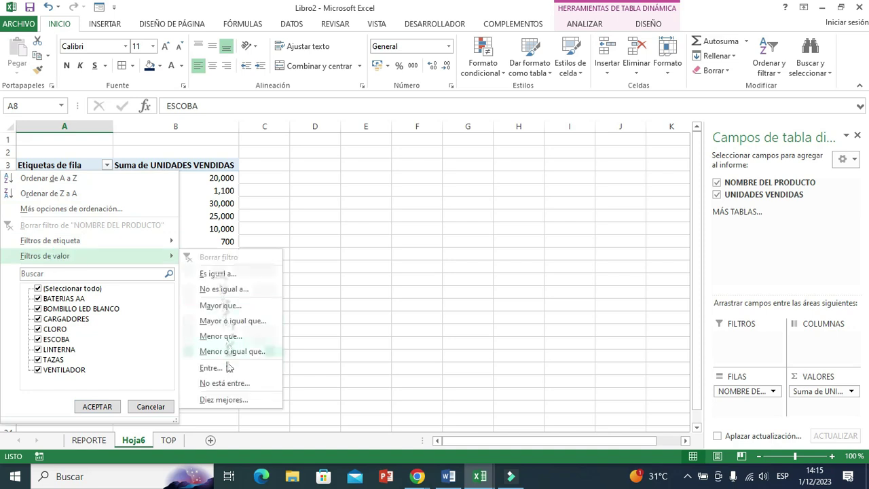
pyautogui.click(223, 401)
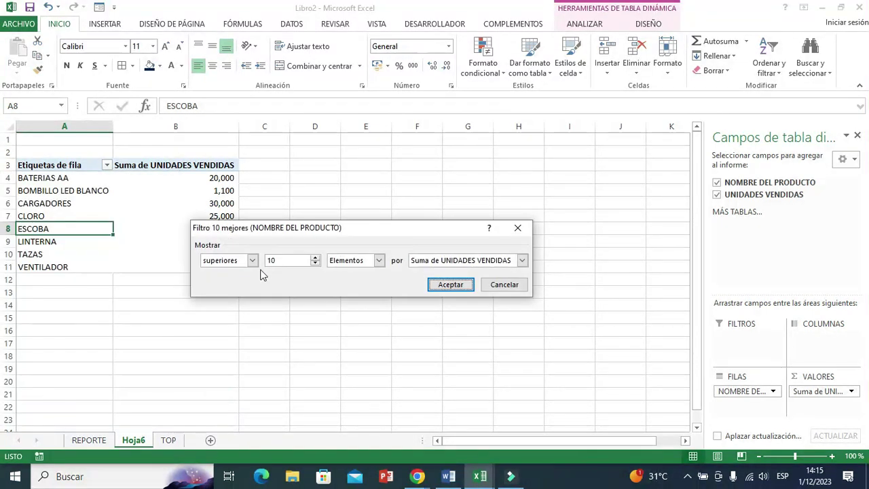
pyautogui.click(315, 263)
pyautogui.click(314, 263)
pyautogui.click(315, 263)
pyautogui.click(315, 263)
pyautogui.click(315, 264)
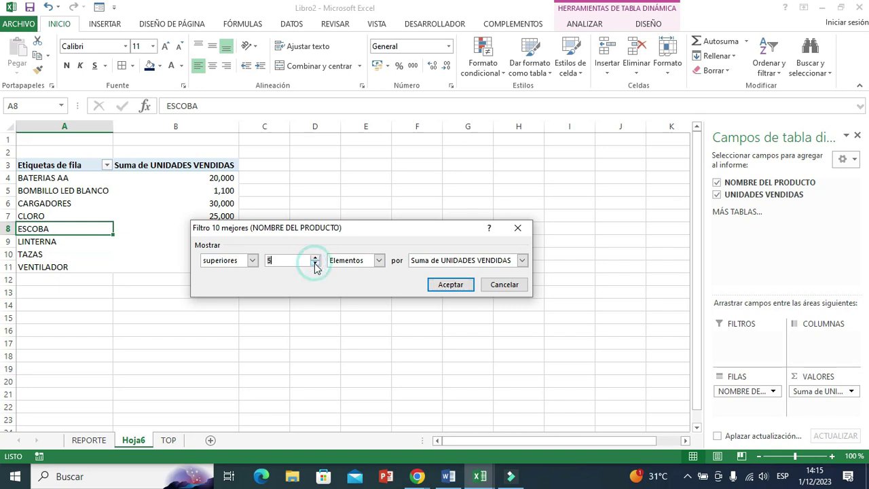
pyautogui.click(521, 260)
pyautogui.click(468, 269)
pyautogui.click(448, 288)
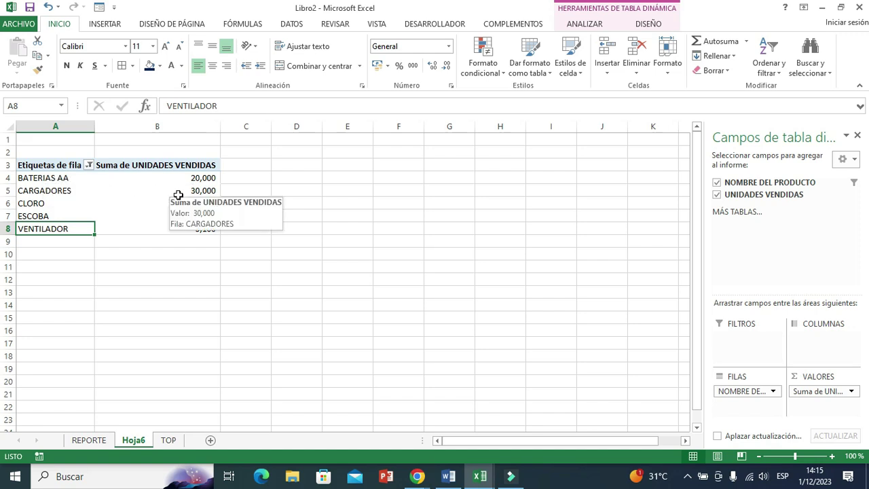
# - Sort the pivot values largest to smallest so CARGADORES at 30,000 comes first
pyautogui.click(148, 182)
pyautogui.rightClick(147, 184)
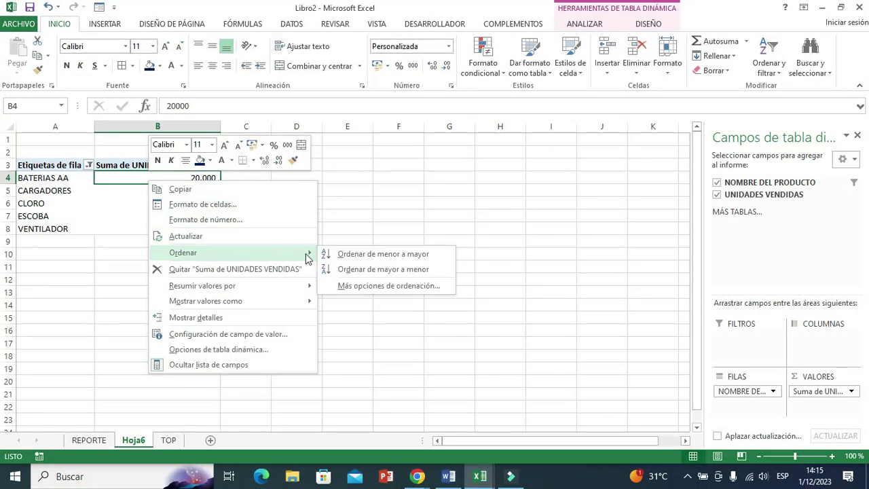
pyautogui.click(363, 269)
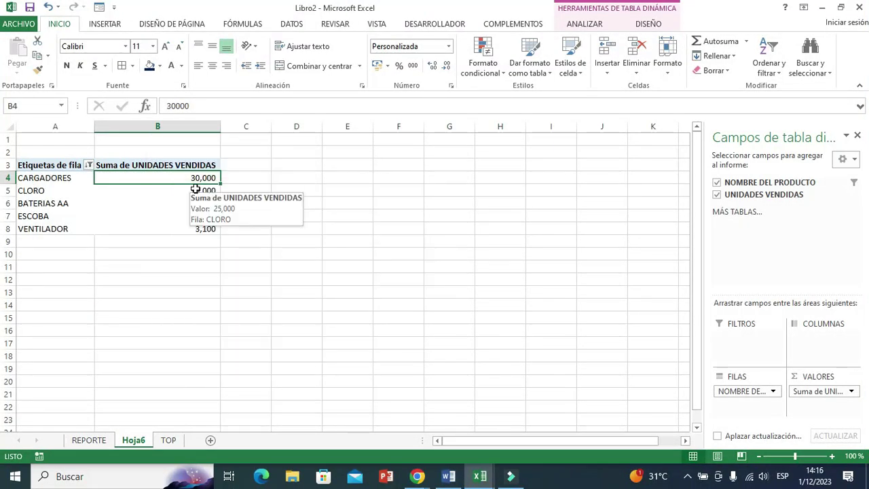
pyautogui.click(180, 258)
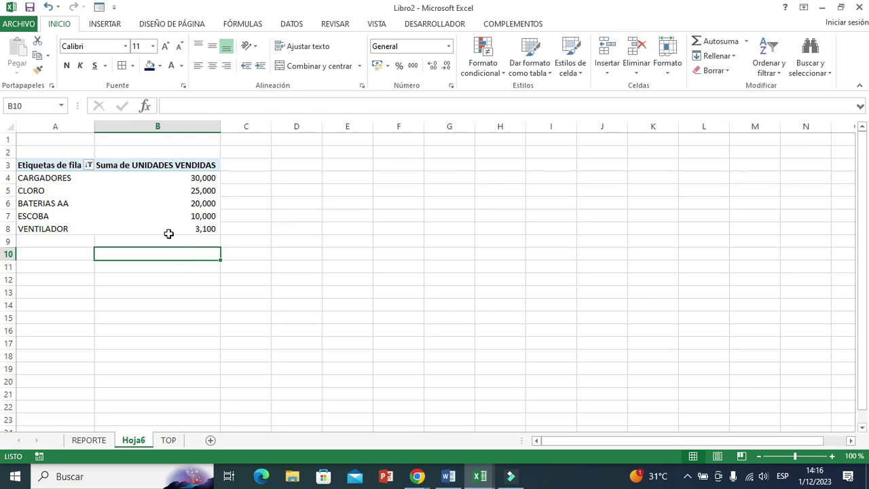
pyautogui.moveTo(141, 193)
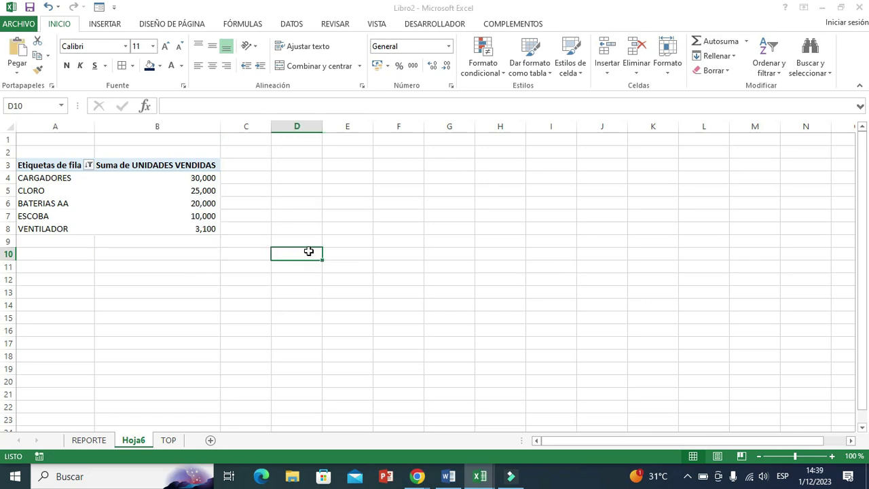
pyautogui.click(176, 189)
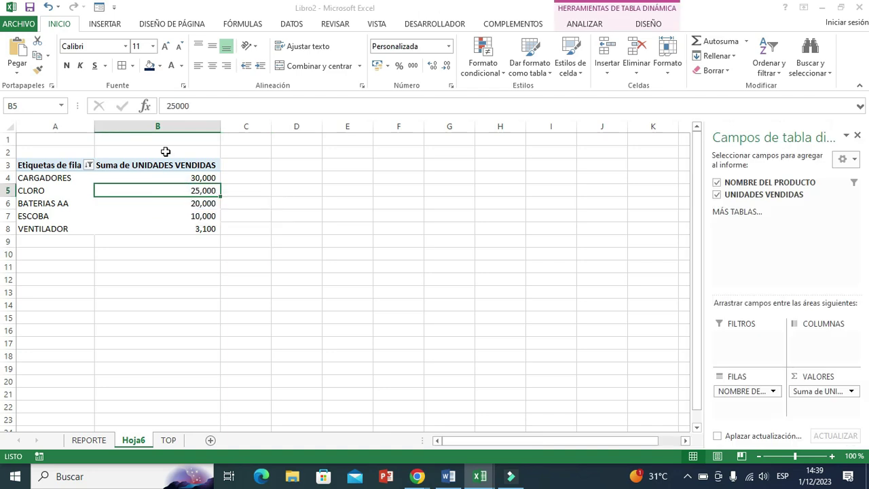
# - Insert a 2-D bar chart of the top-5 pivot data
pyautogui.click(104, 24)
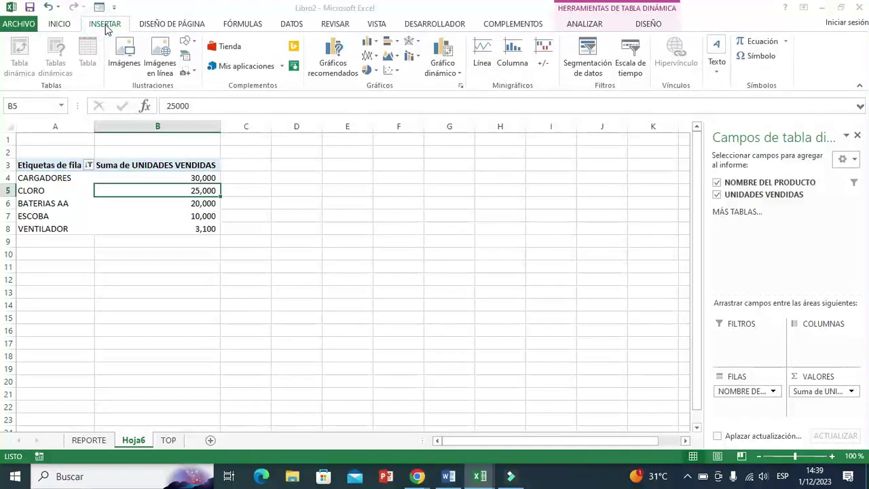
pyautogui.click(389, 42)
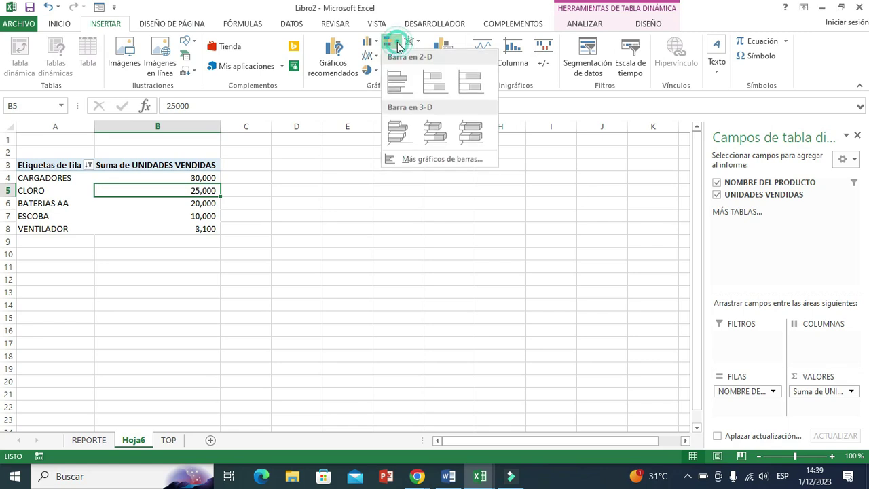
pyautogui.click(399, 83)
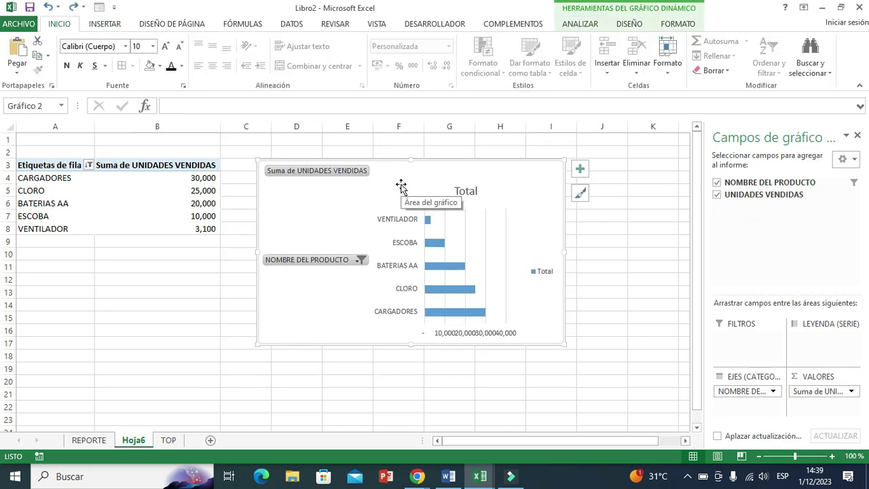
# - Move the bar chart to the REPORTE sheet under the banner and enlarge it
pyautogui.press('Delete')
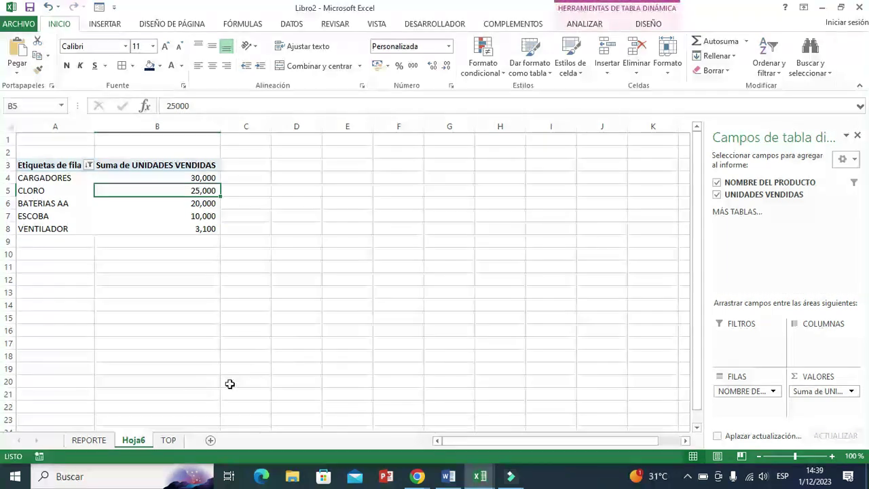
pyautogui.click(99, 441)
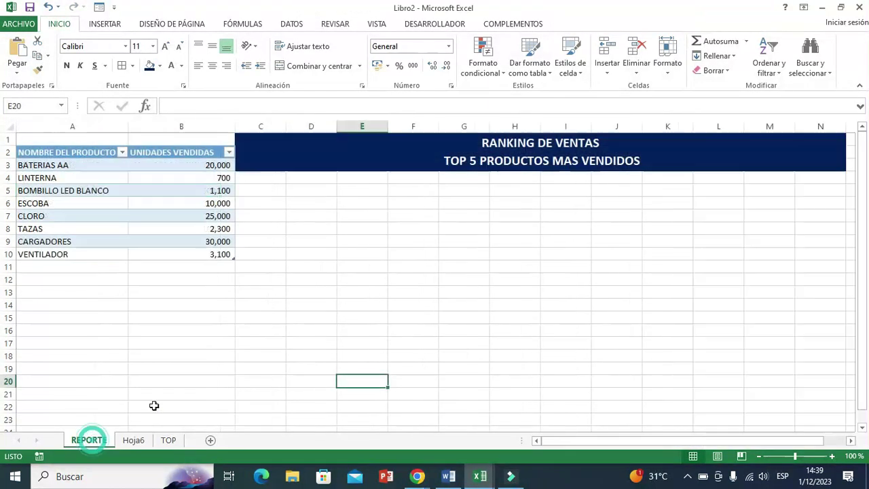
pyautogui.click(399, 203)
pyautogui.hotkey('ctrl', 'v')
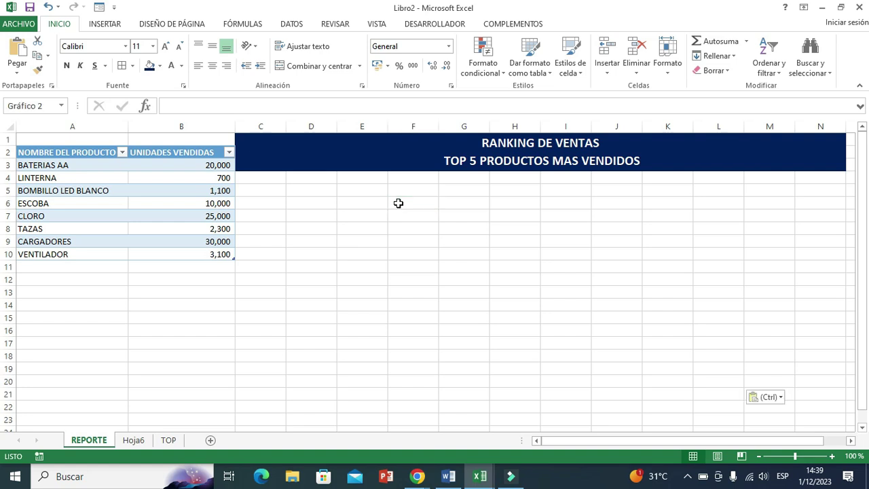
pyautogui.moveTo(398, 209); pyautogui.dragTo(275, 178)
pyautogui.moveTo(316, 203); pyautogui.dragTo(287, 204)
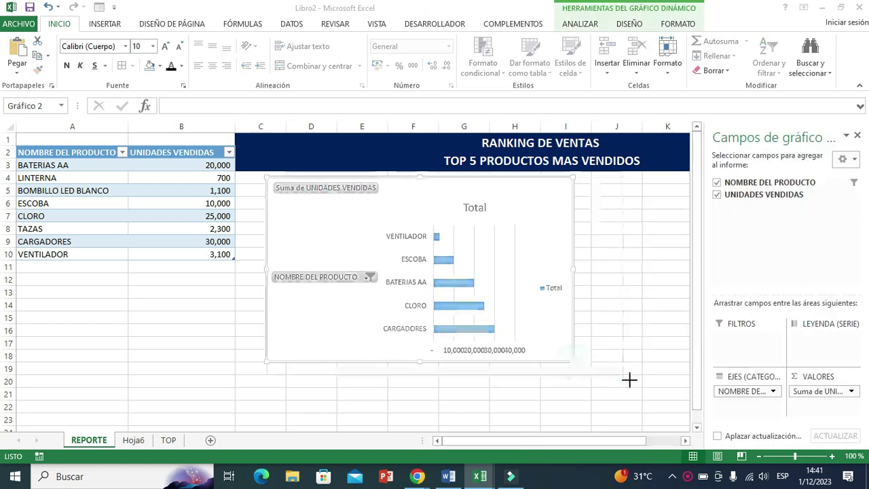
pyautogui.moveTo(577, 363); pyautogui.dragTo(643, 387)
pyautogui.click(203, 317)
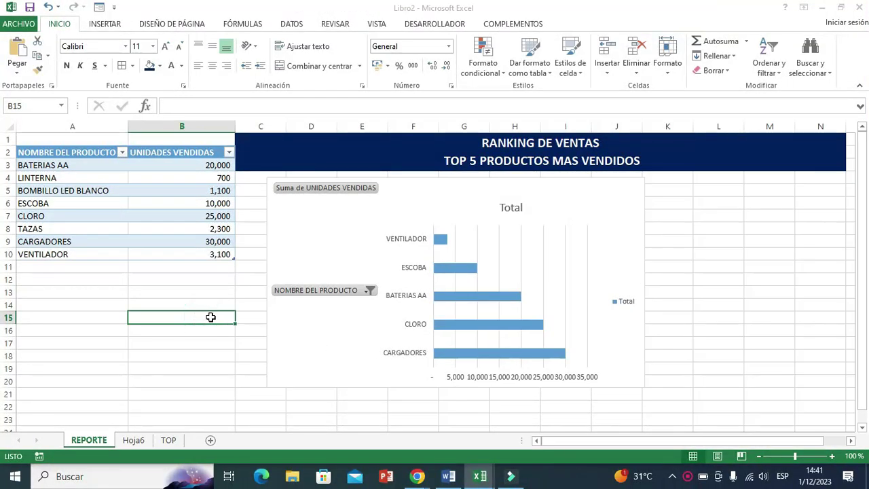
pyautogui.click(318, 292)
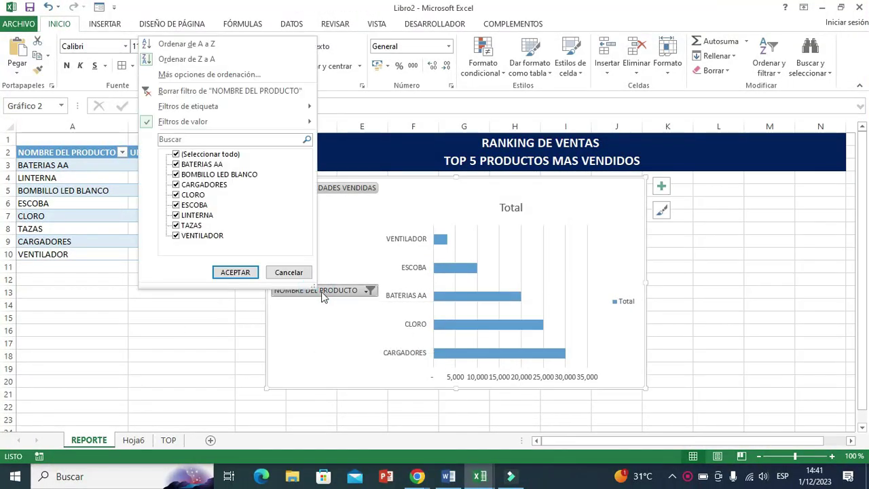
# - Hide all field buttons on the pivot chart and delete its Total title
pyautogui.rightClick(333, 291)
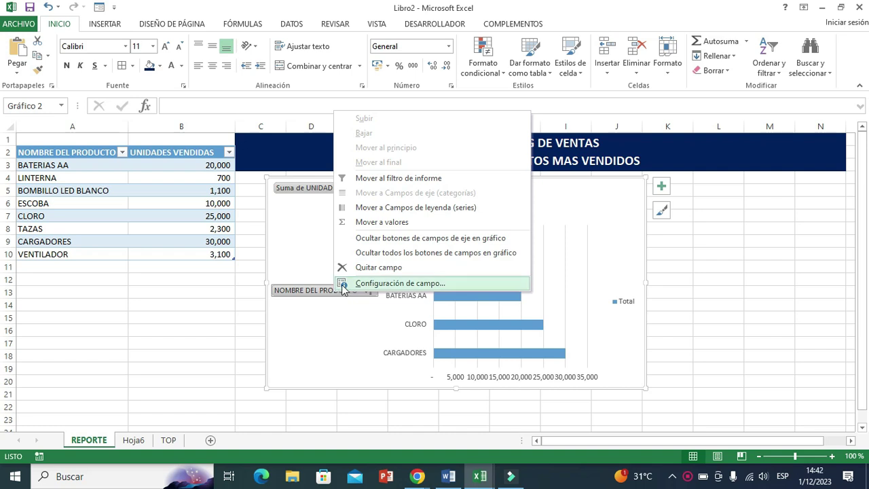
pyautogui.click(380, 253)
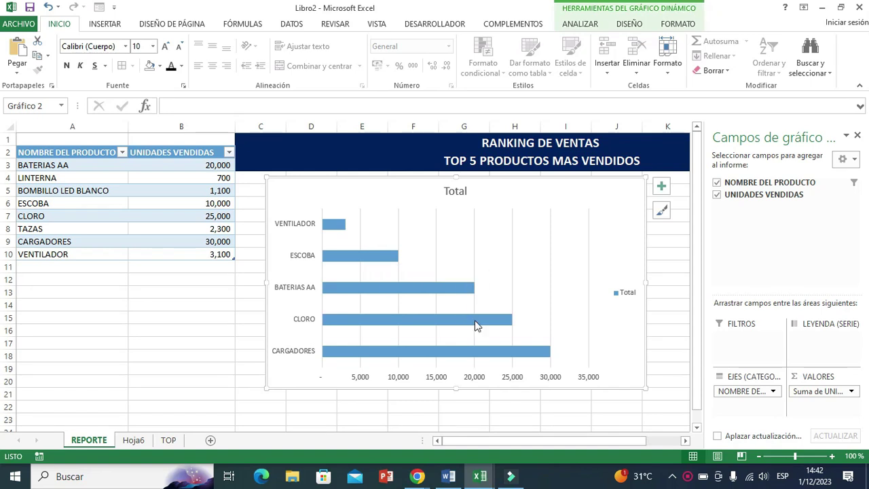
pyautogui.click(455, 190)
pyautogui.press('Delete')
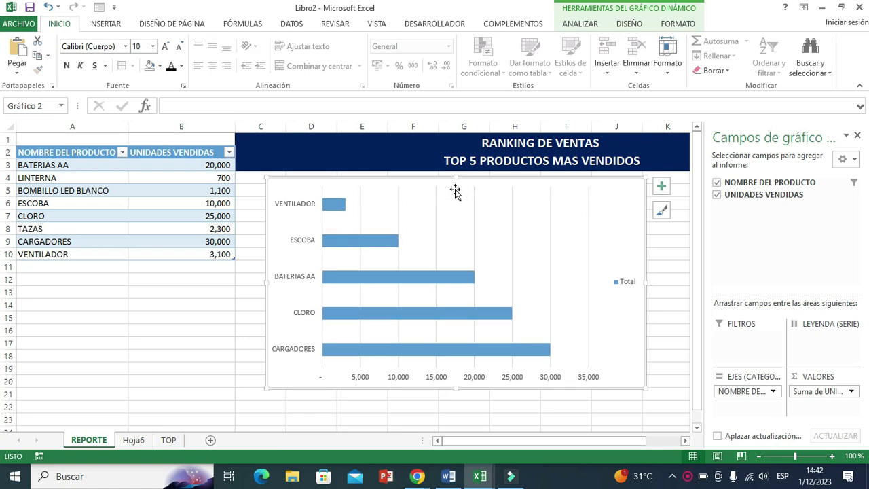
# - Apply the third chart style with bar value labels and delete the horizontal value axis
pyautogui.click(661, 211)
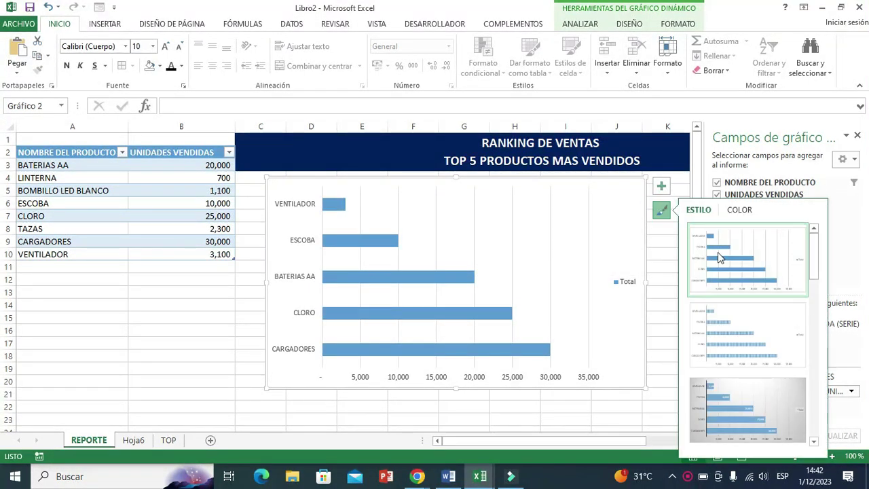
pyautogui.click(724, 406)
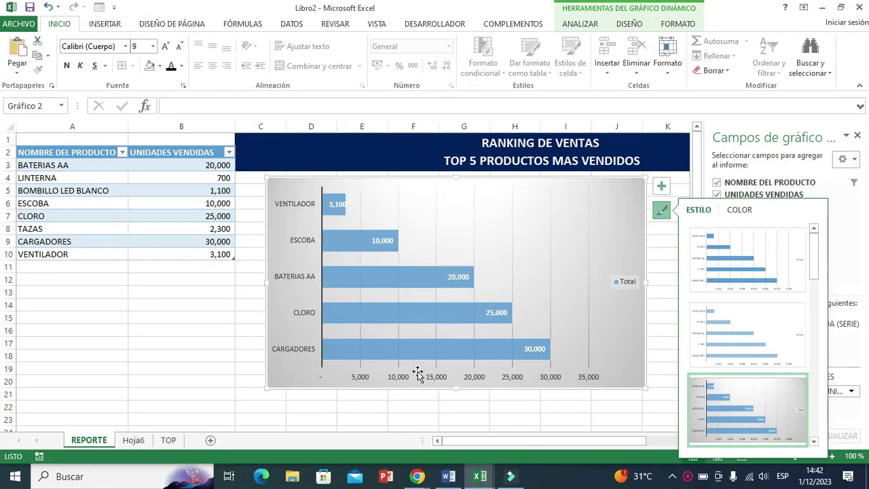
pyautogui.click(400, 382)
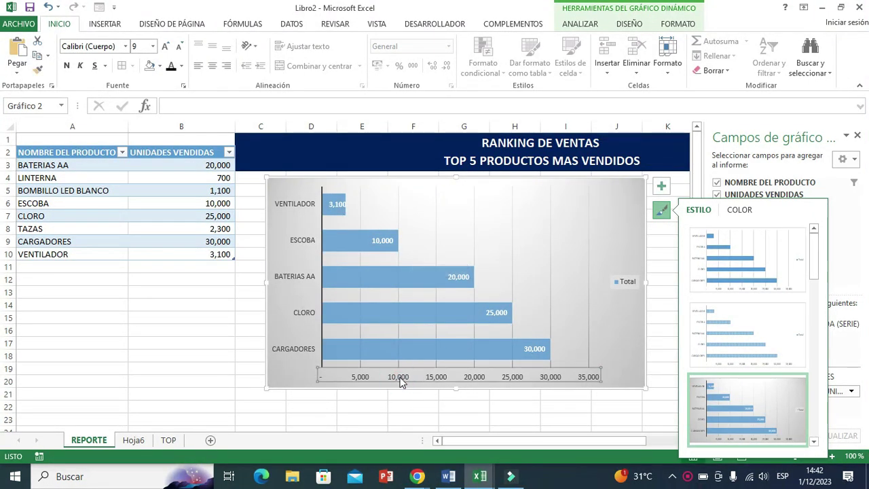
pyautogui.press('Delete')
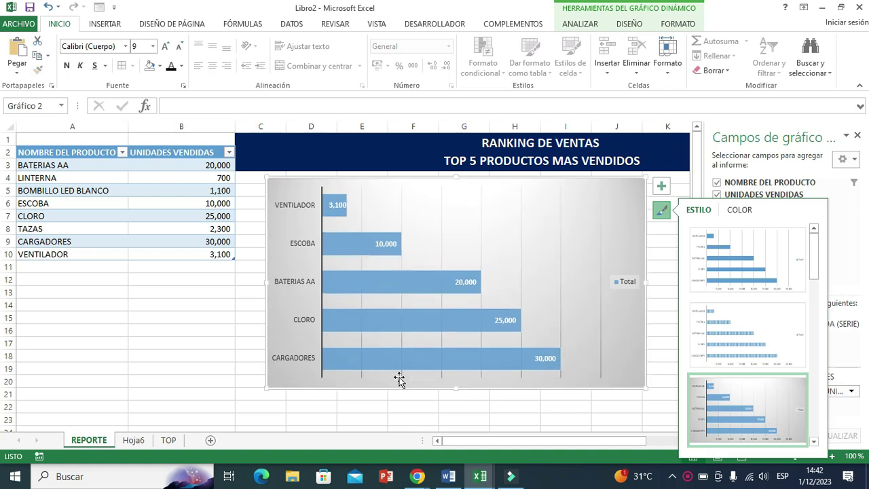
# - Delete the chart's vertical gridlines and the Total legend
pyautogui.click(580, 372)
pyautogui.click(560, 325)
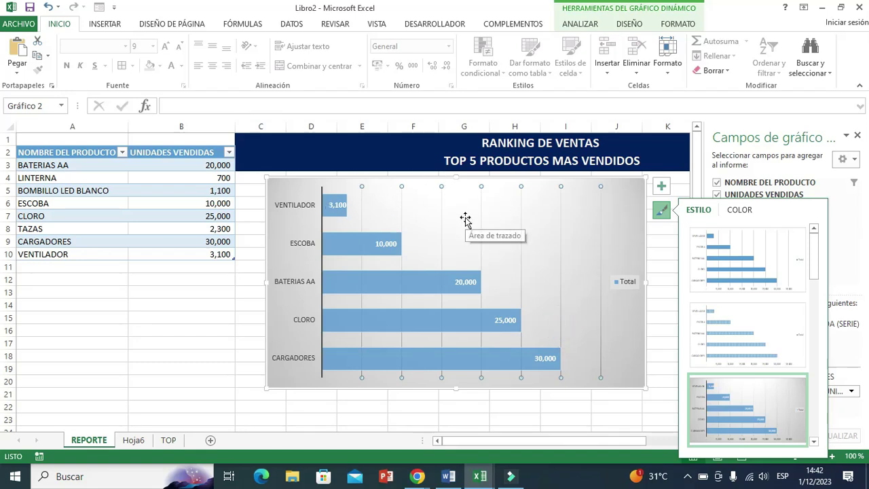
pyautogui.press('Delete')
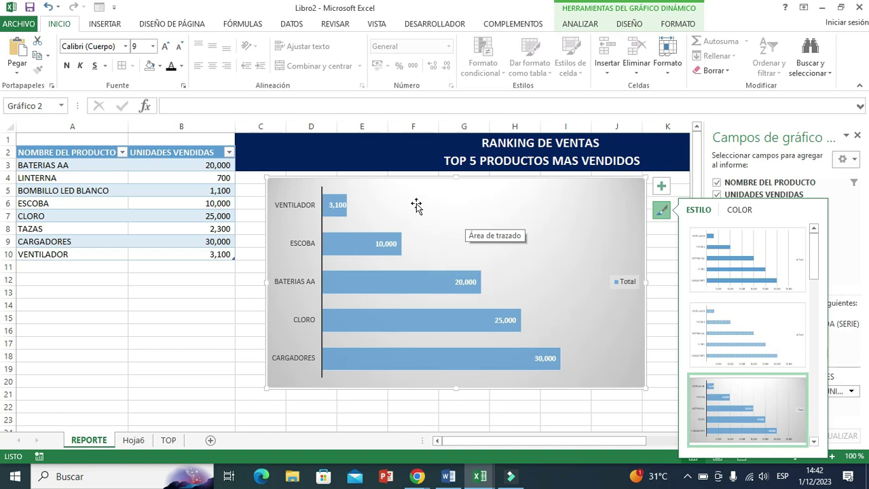
pyautogui.click(621, 283)
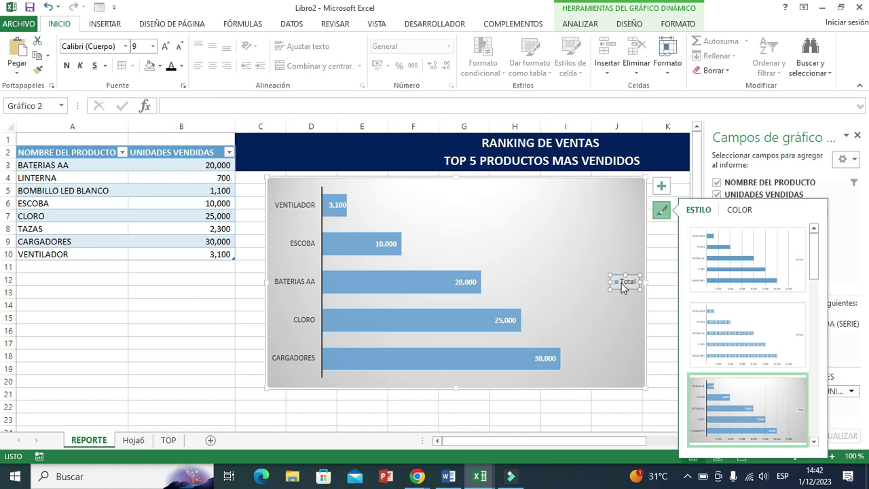
pyautogui.press('Delete')
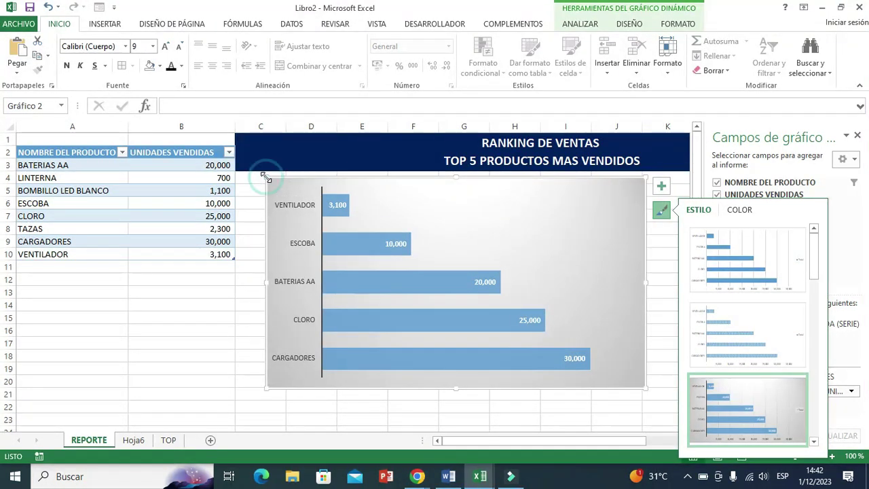
# - Set the chart's shape fill to Sin relleno and select the vertical-axis product labels
pyautogui.click(672, 24)
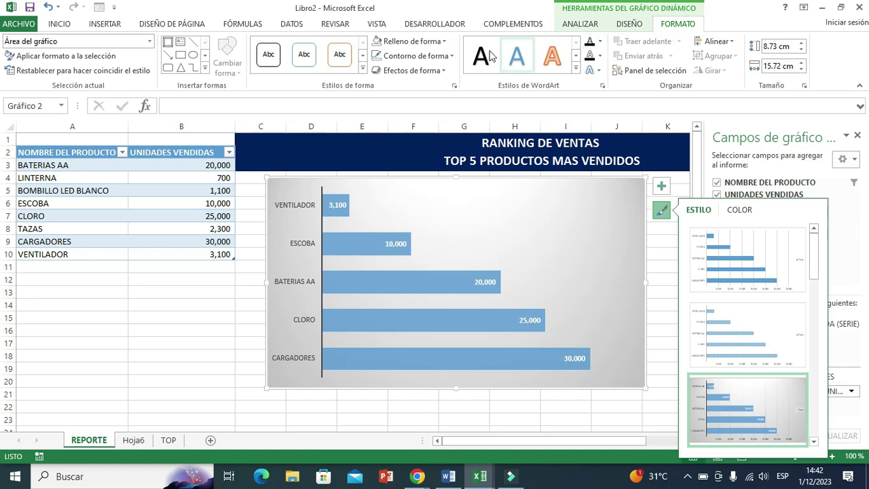
pyautogui.click(407, 41)
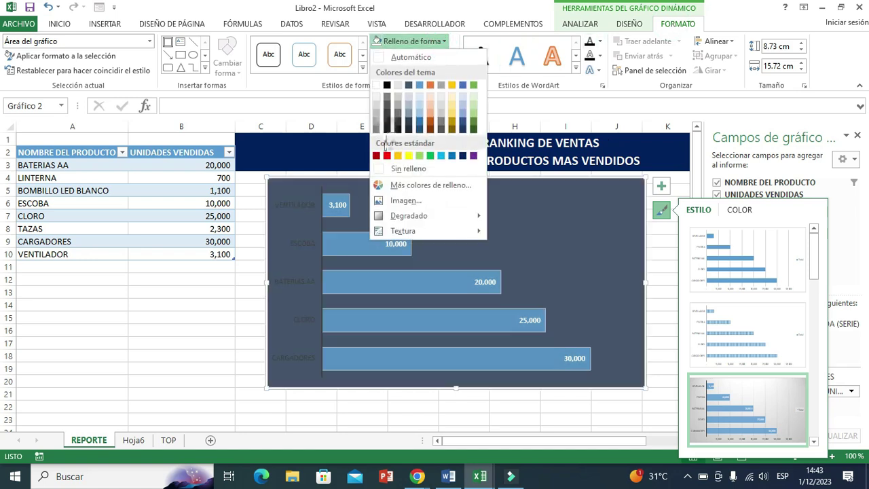
pyautogui.click(384, 168)
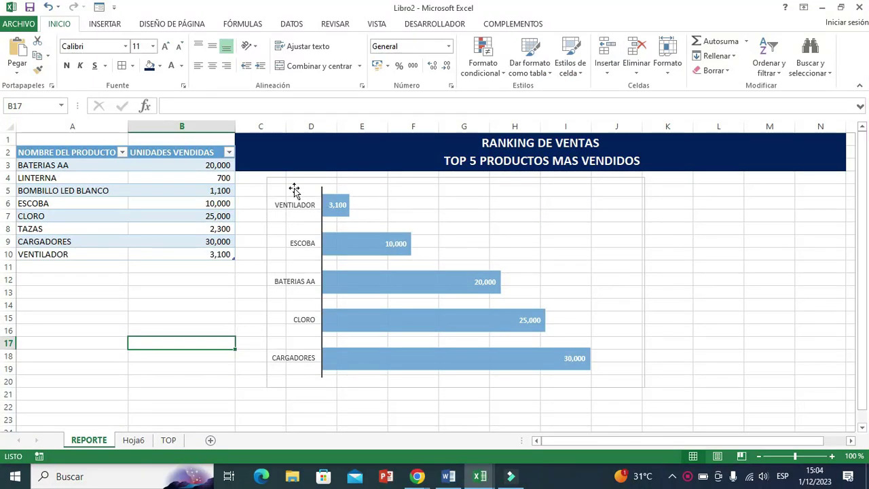
pyautogui.click(294, 363)
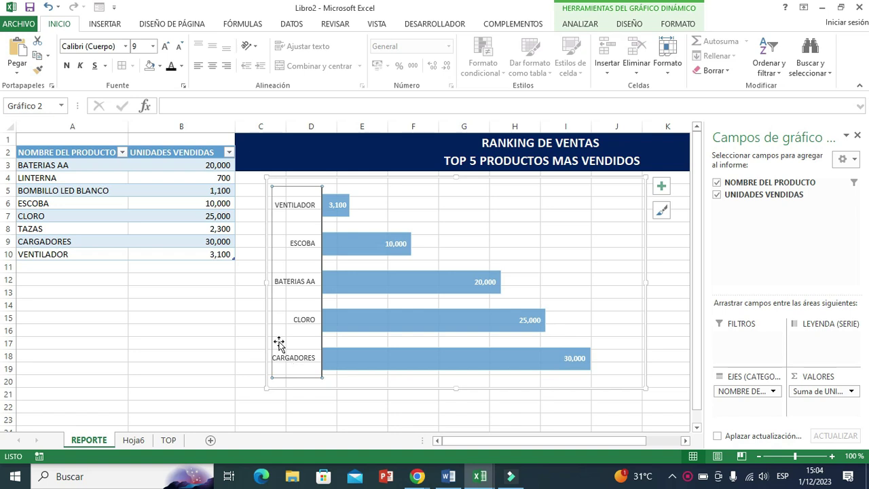
# - Make the vertical-axis product names bold with a near-black font colour
pyautogui.click(180, 68)
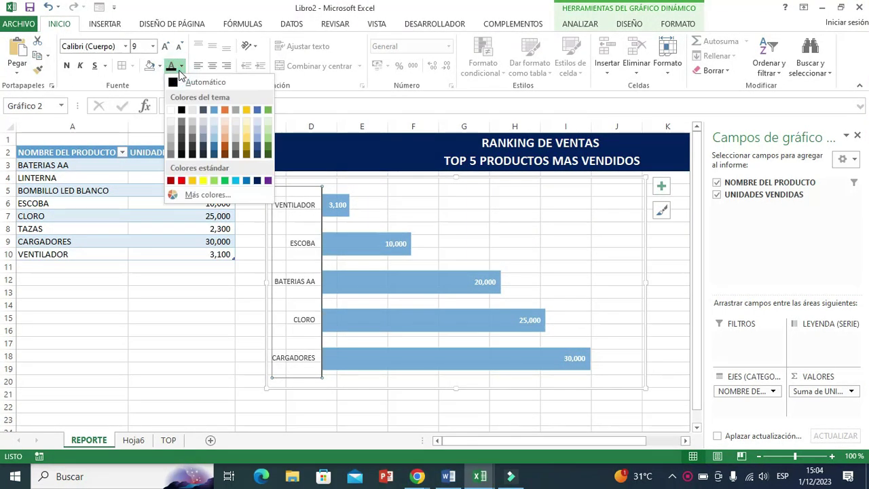
pyautogui.click(182, 110)
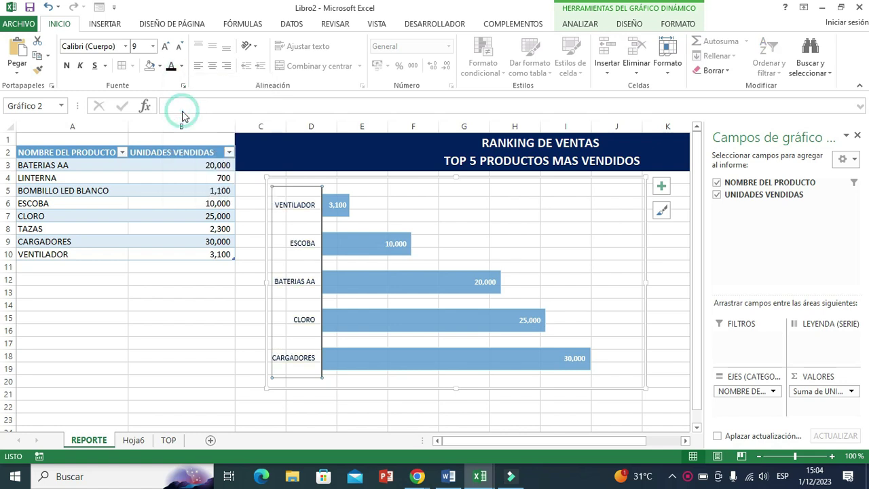
pyautogui.click(65, 66)
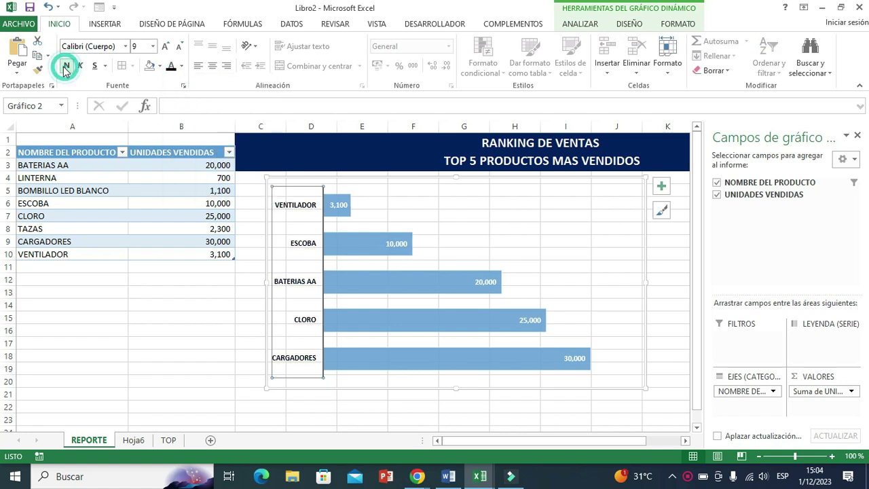
pyautogui.click(203, 343)
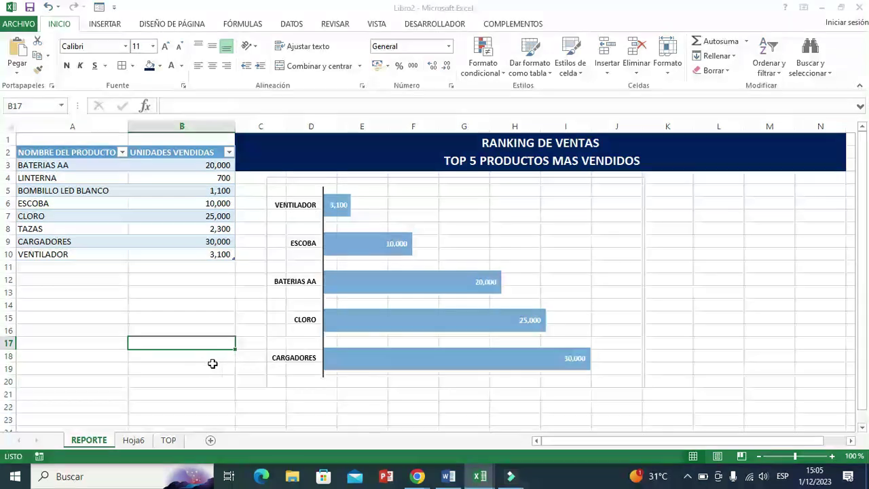
pyautogui.click(356, 360)
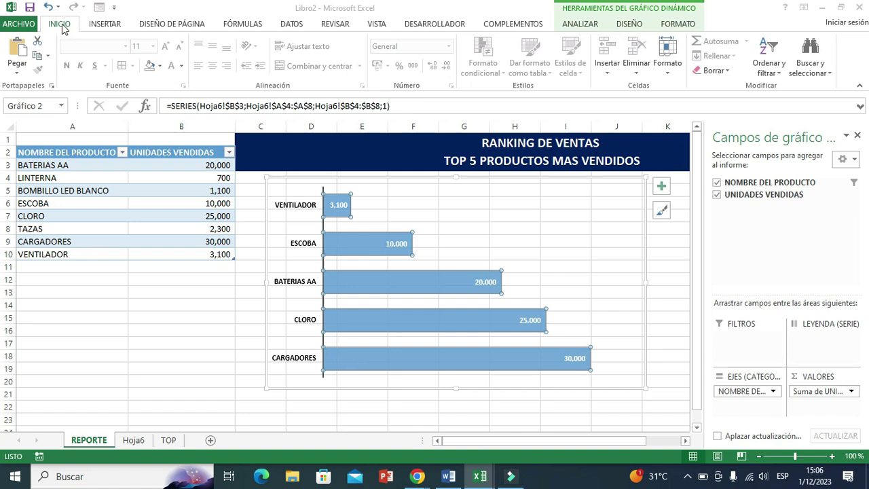
# - Fill all five top-5 bars with the dark navy standard colour
pyautogui.click(160, 66)
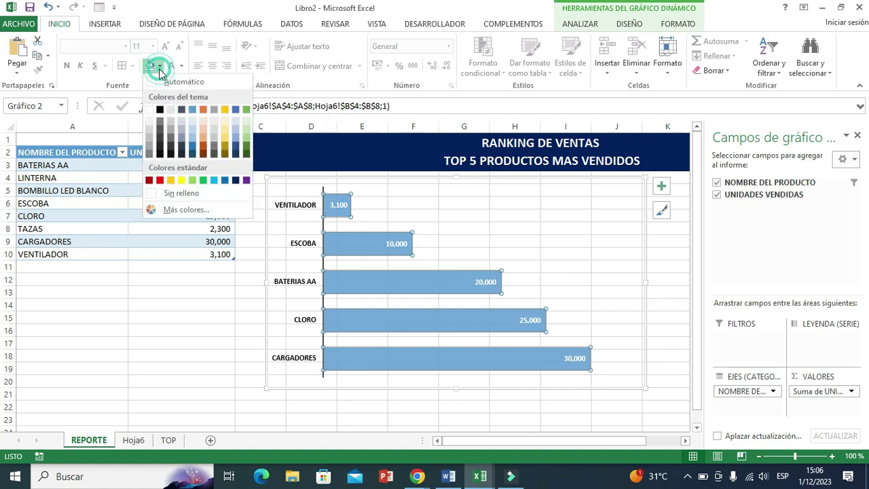
pyautogui.click(234, 180)
pyautogui.moveTo(370, 286)
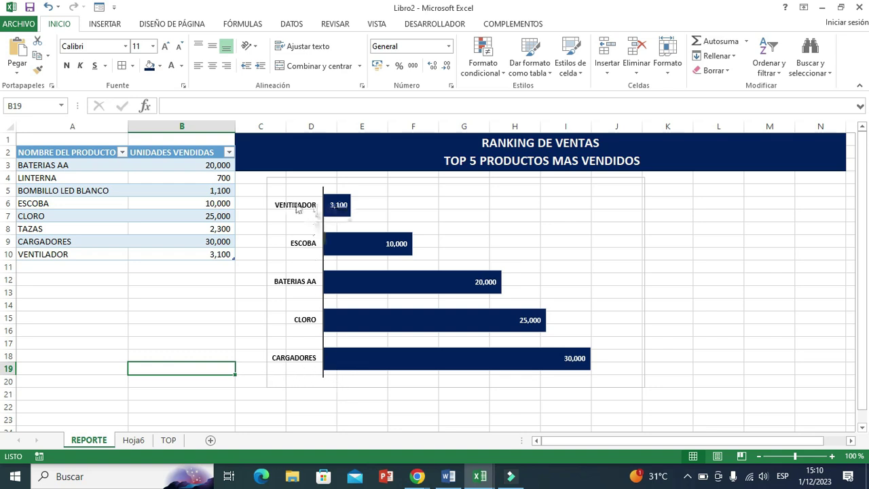
pyautogui.moveTo(348, 220)
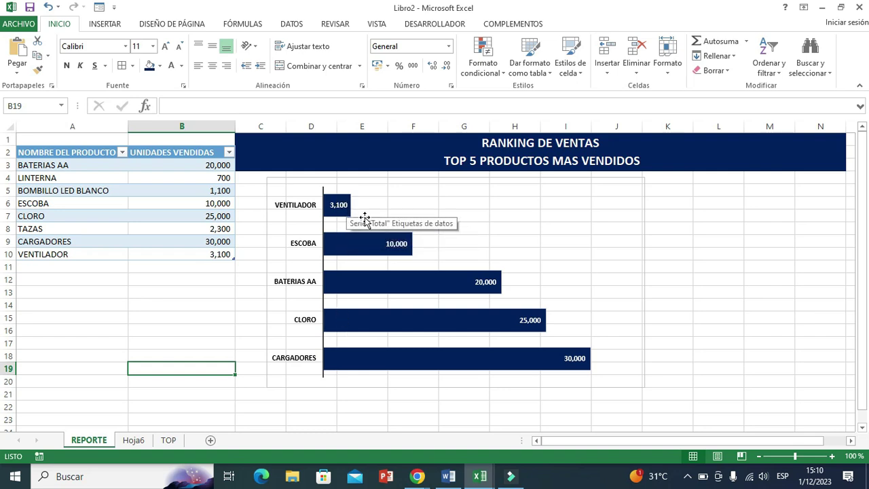
# - Turn on Categorías en orden inverso for the vertical axis so CARGADORES sits on top
pyautogui.rightClick(305, 360)
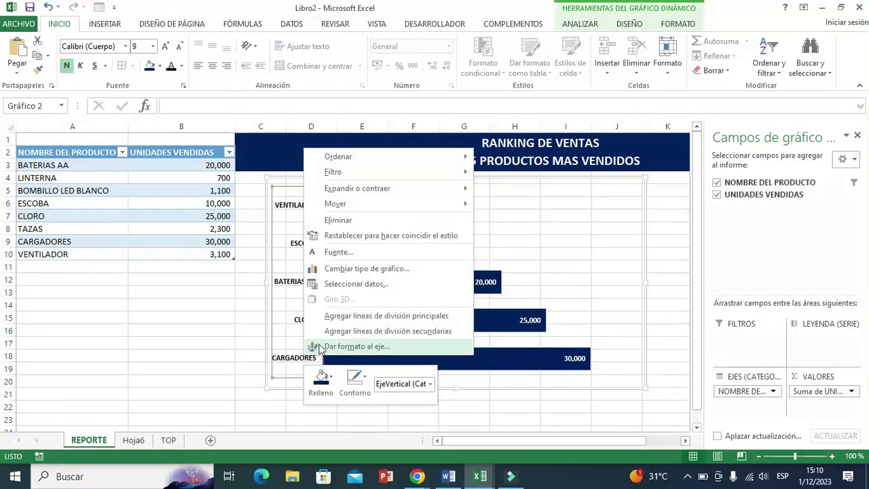
pyautogui.click(333, 347)
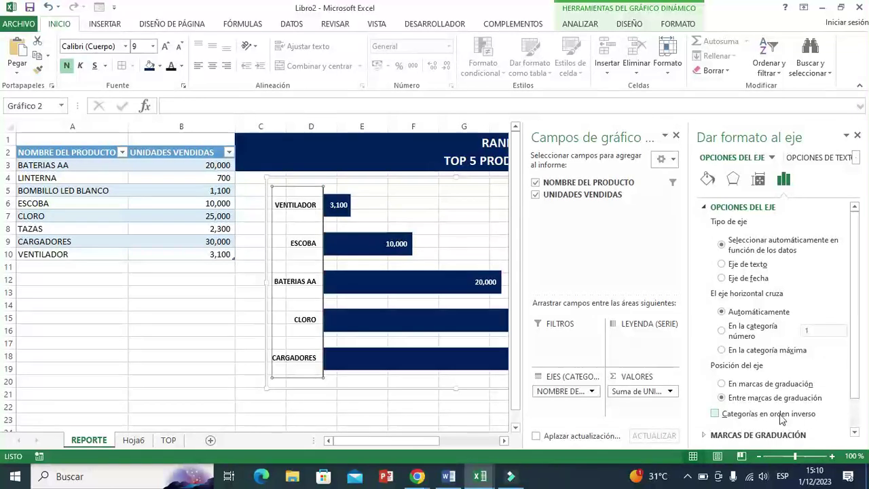
pyautogui.click(714, 414)
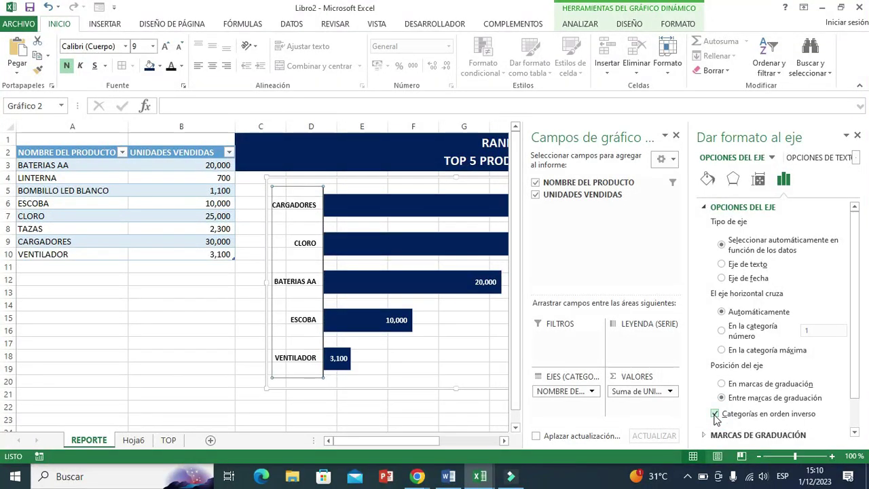
pyautogui.click(211, 327)
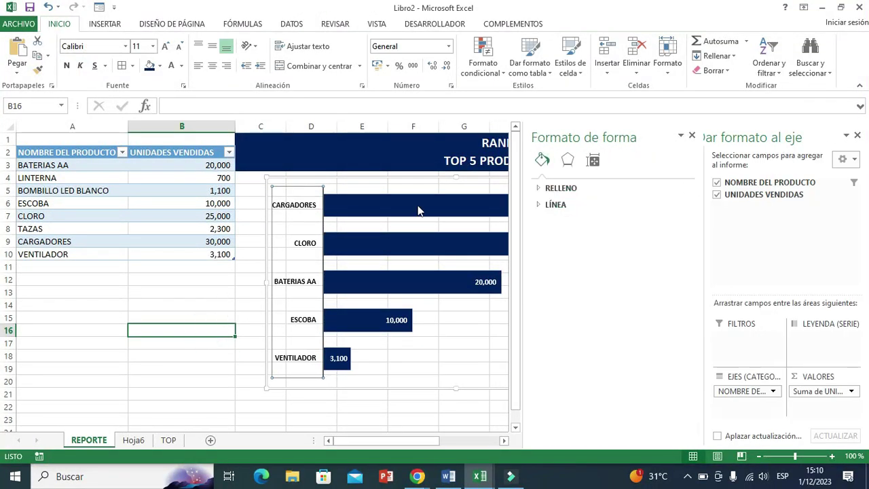
pyautogui.click(857, 135)
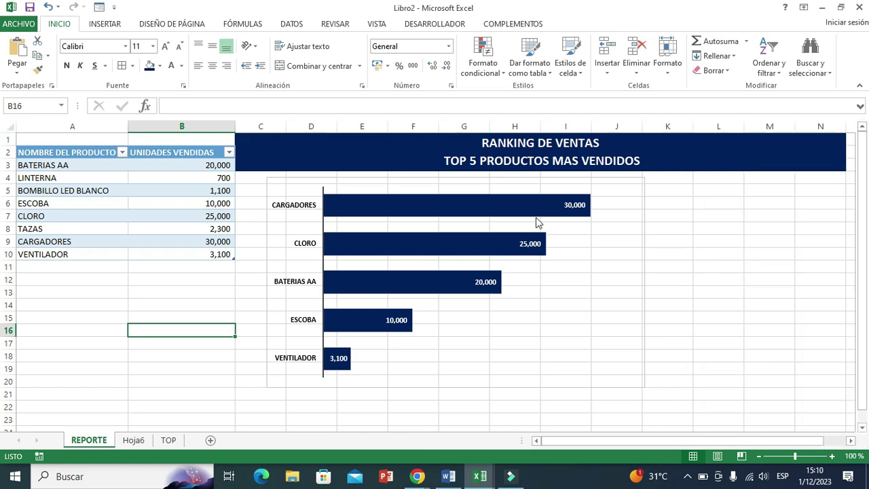
pyautogui.click(159, 316)
# - Enter 50000 as LINTERNA's units sold in cell B4
pyautogui.moveTo(65, 177); pyautogui.dragTo(179, 177)
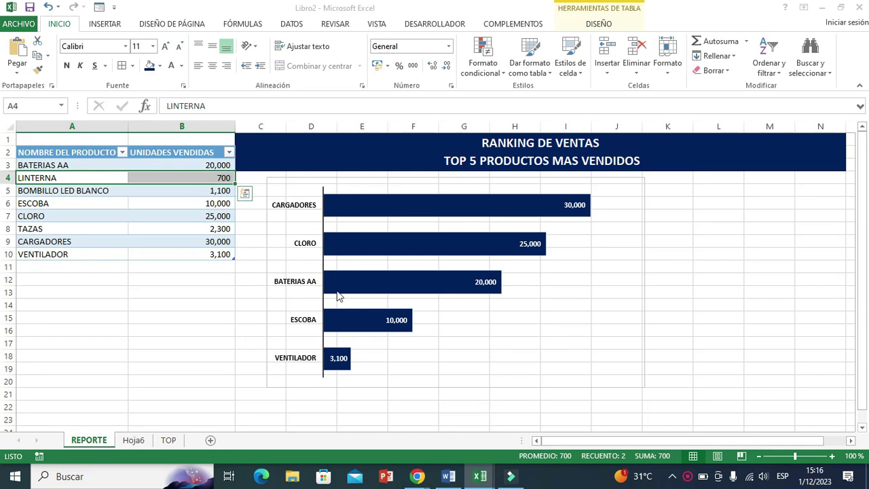
pyautogui.click(200, 177)
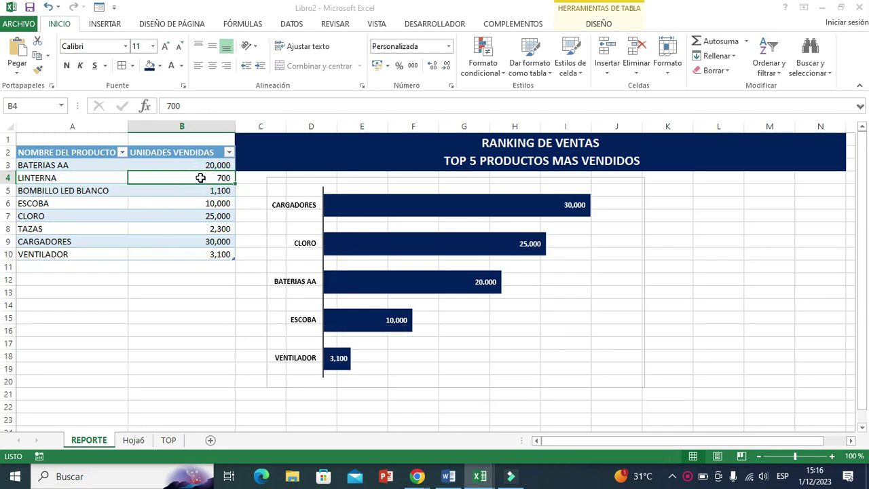
pyautogui.write('50000')
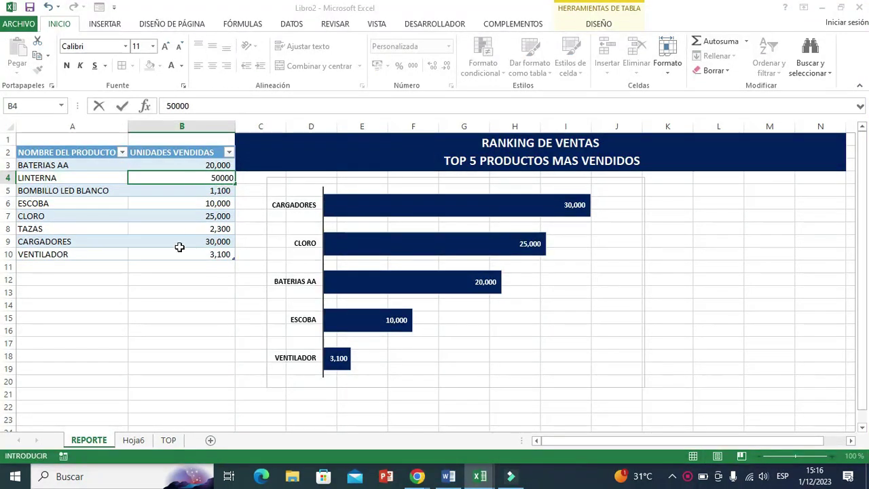
pyautogui.click(175, 300)
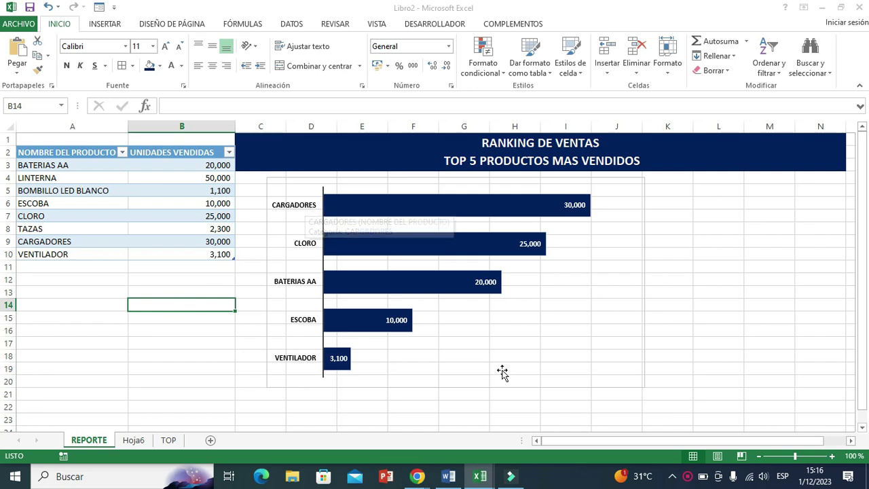
pyautogui.moveTo(344, 258)
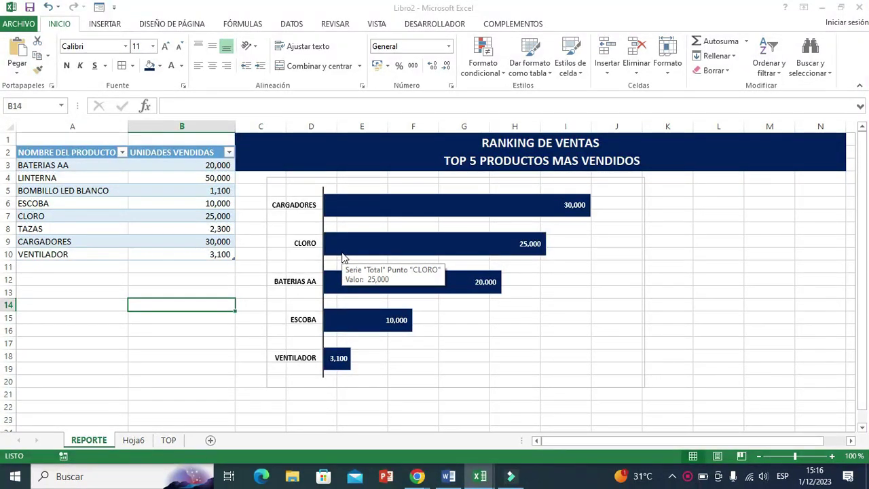
# - Refresh the Hoja6 pivot table and confirm the REPORTE chart now shows LINTERNA first at 50,000
pyautogui.click(134, 441)
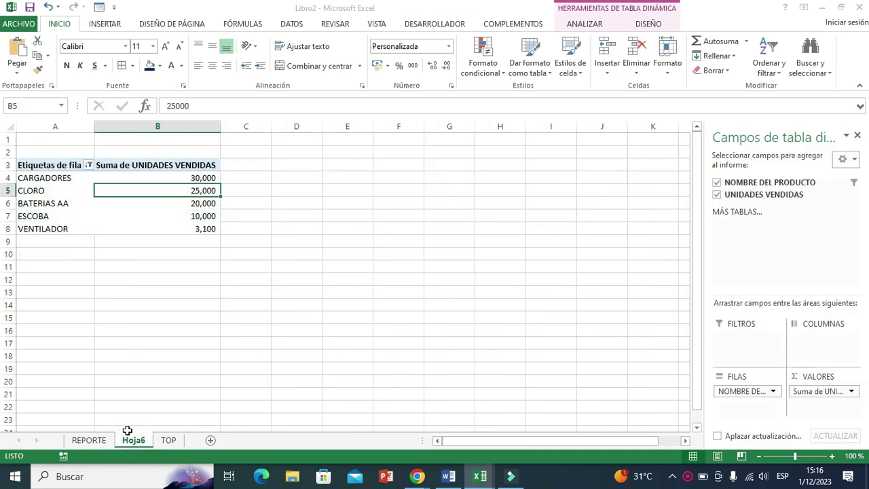
pyautogui.rightClick(142, 191)
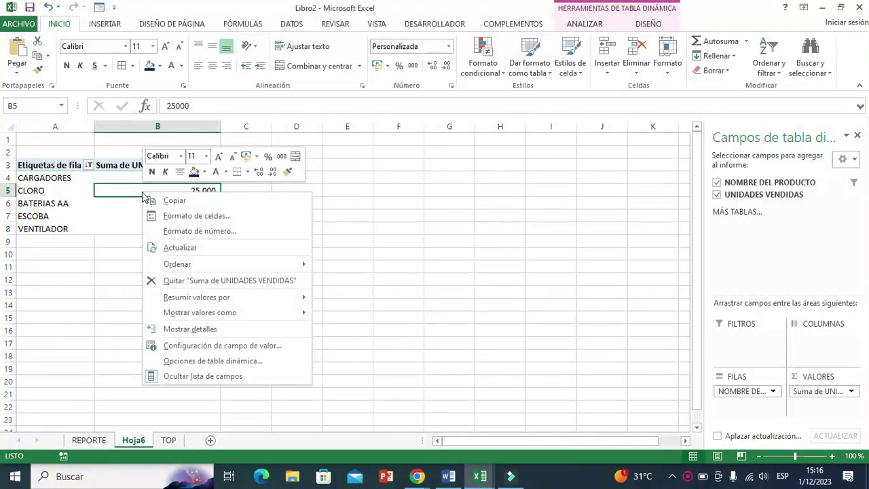
pyautogui.click(180, 247)
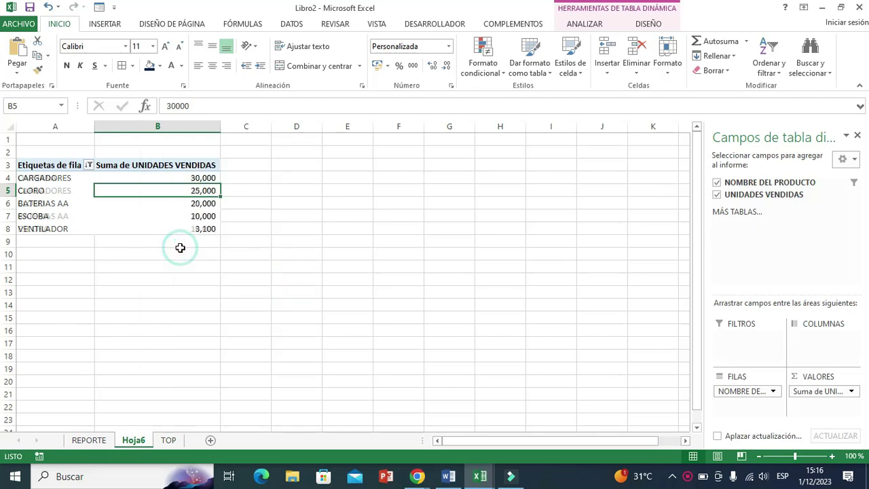
pyautogui.click(326, 245)
pyautogui.click(83, 439)
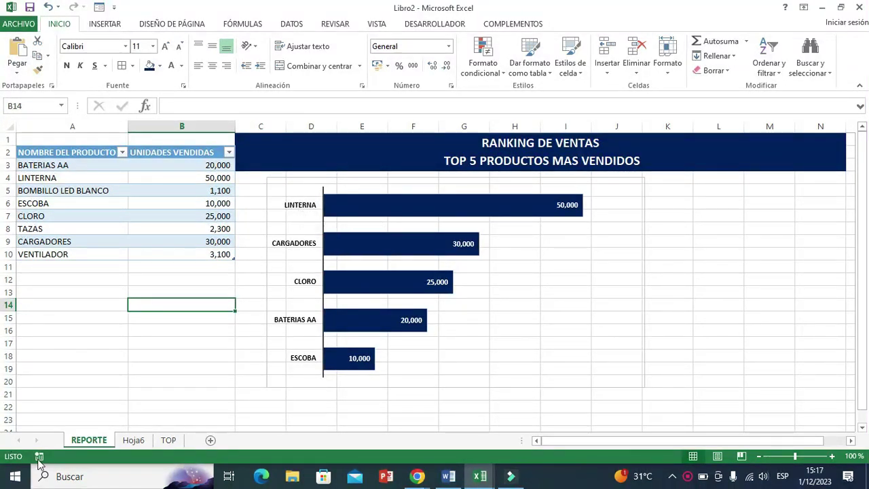
pyautogui.click(133, 440)
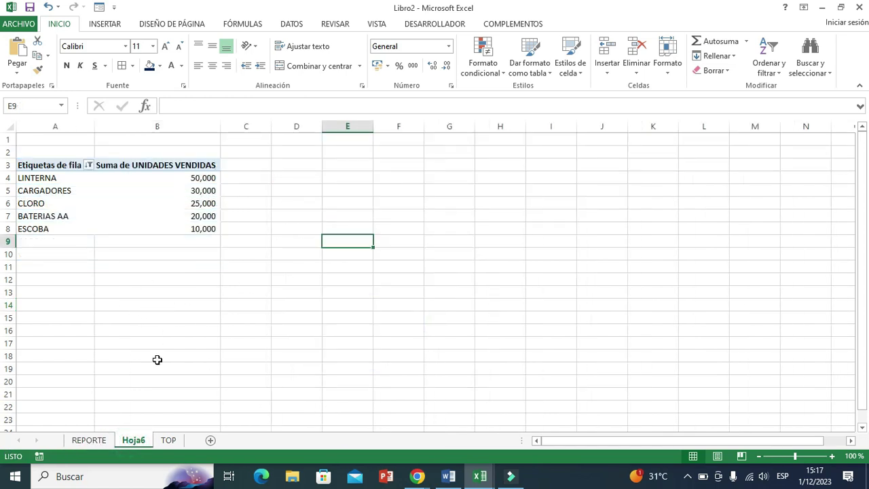
pyautogui.click(89, 440)
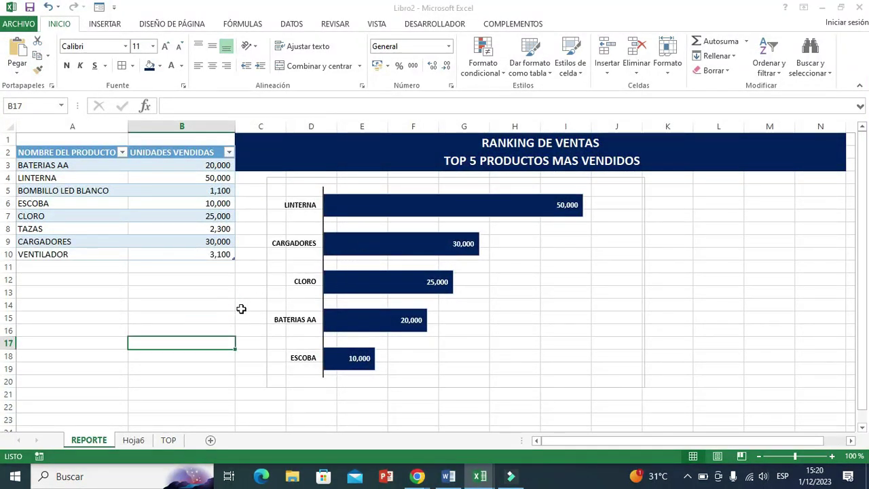
pyautogui.click(433, 27)
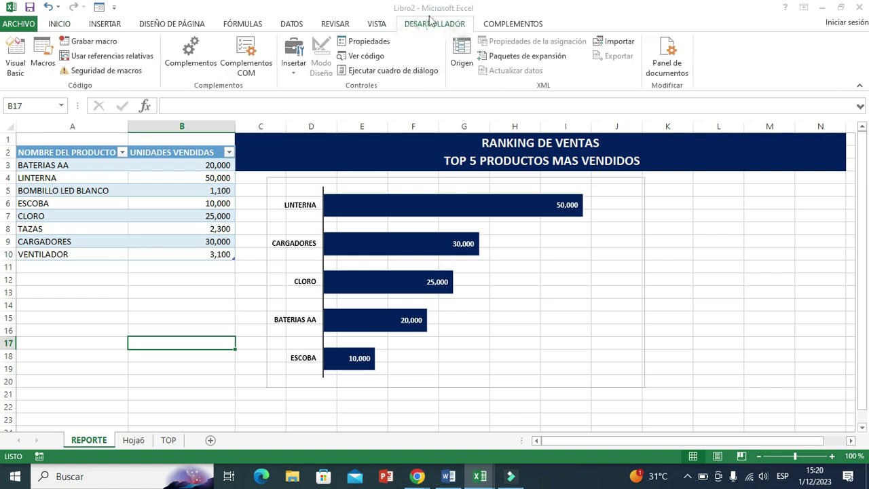
pyautogui.click(60, 25)
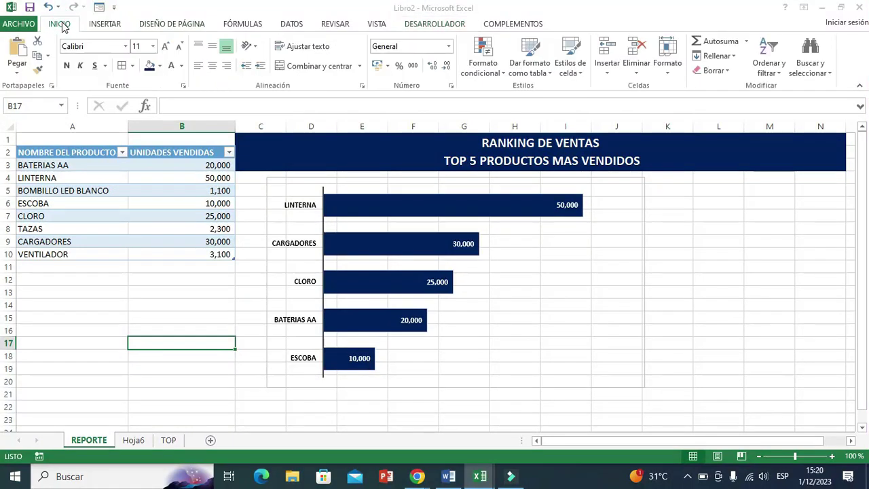
pyautogui.rightClick(264, 82)
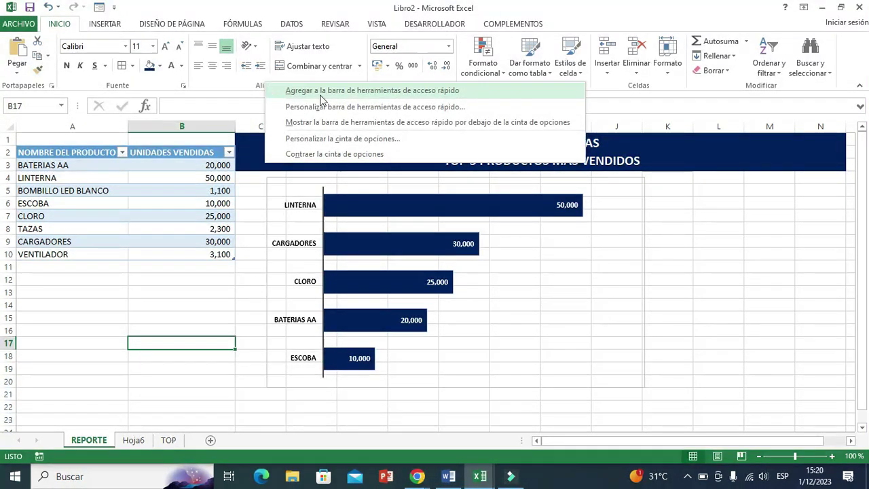
pyautogui.click(328, 139)
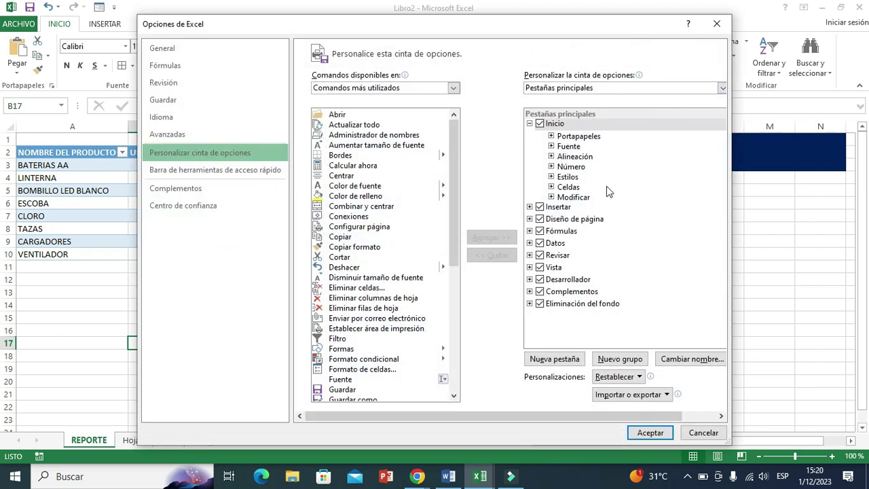
pyautogui.click(542, 281)
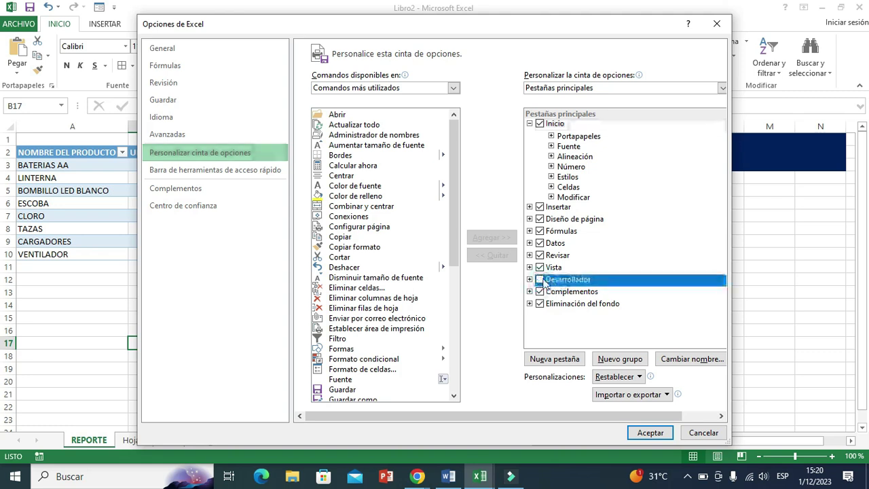
pyautogui.click(539, 280)
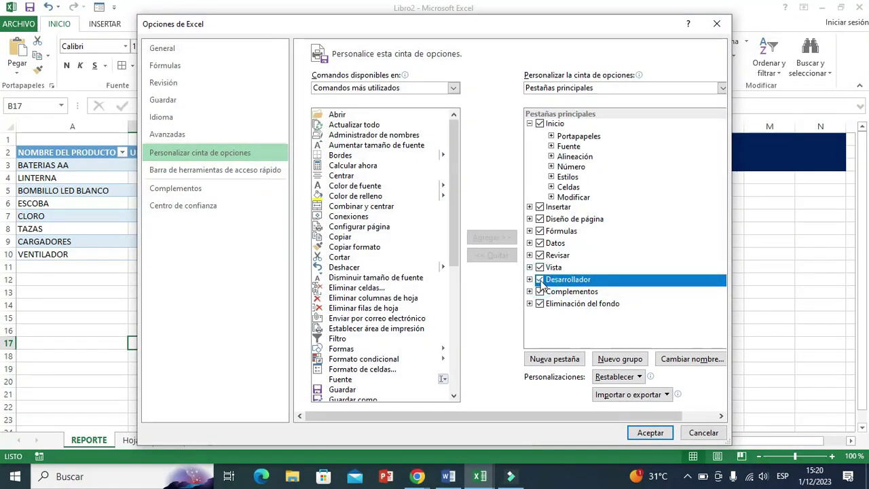
pyautogui.click(646, 433)
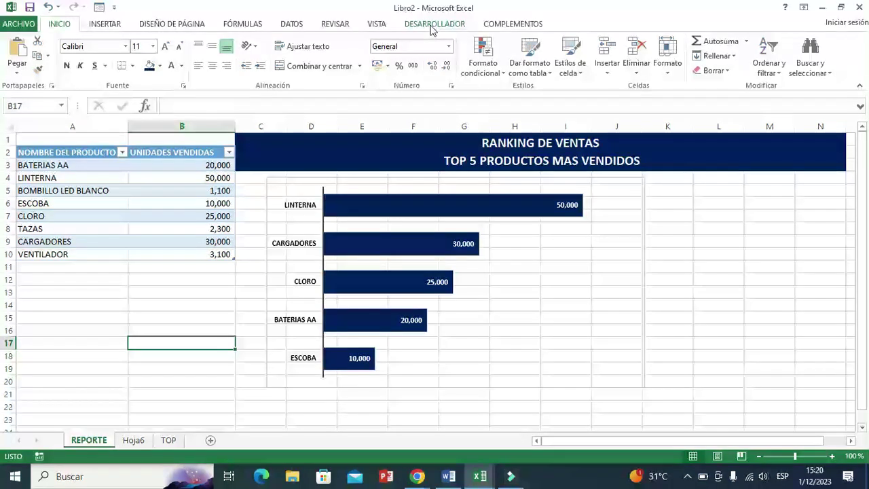
# - Start recording a new macro named ACTUALIZAR from the Desarrollador tab
pyautogui.click(431, 27)
pyautogui.click(88, 42)
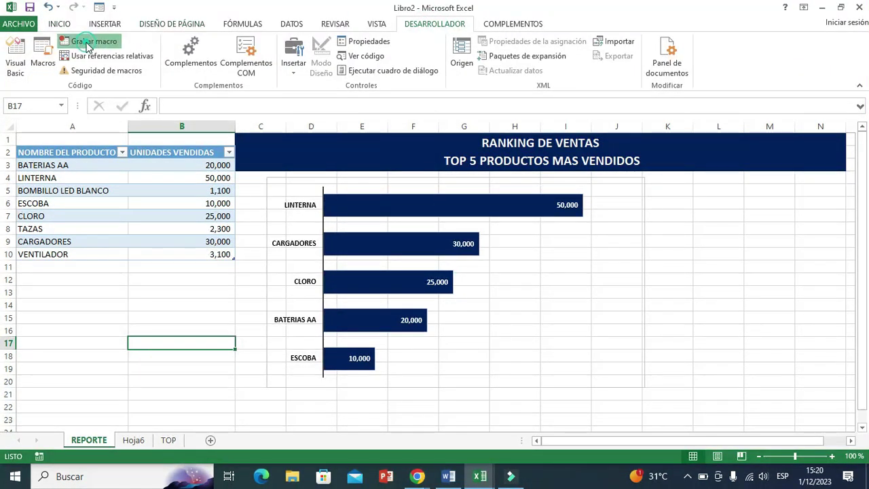
pyautogui.press('BackSpace')
pyautogui.write('ACTUALIZAR')
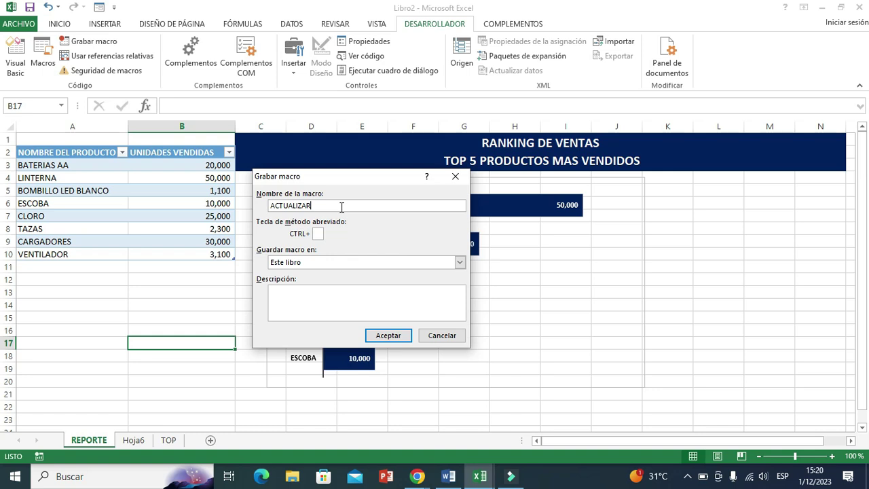
pyautogui.click(388, 334)
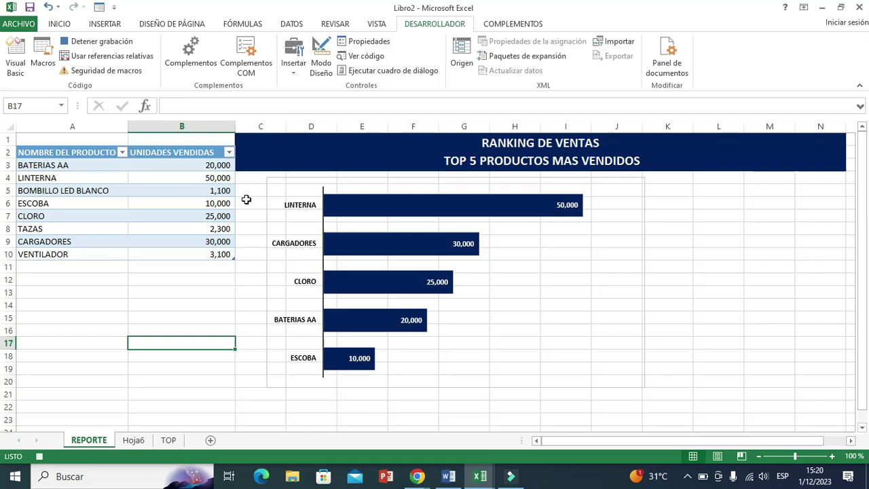
# - Refresh the Hoja6 pivot table, then return to REPORTE and select cell K4
pyautogui.click(133, 440)
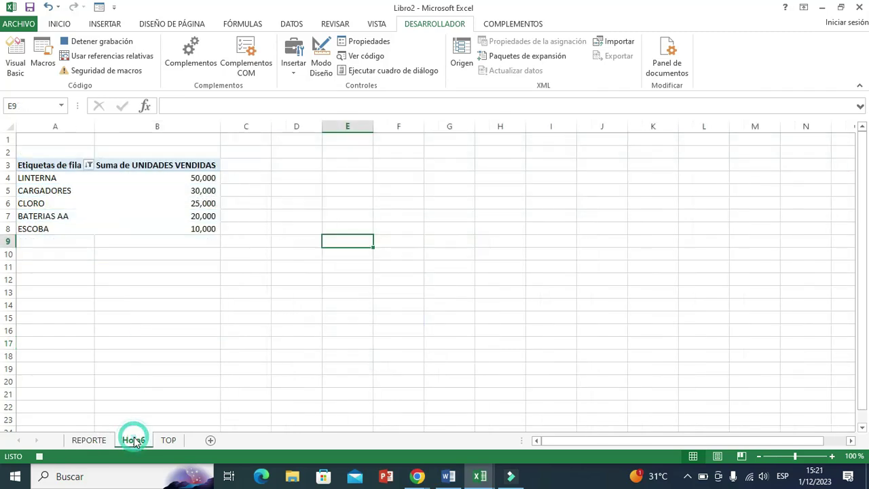
pyautogui.click(154, 192)
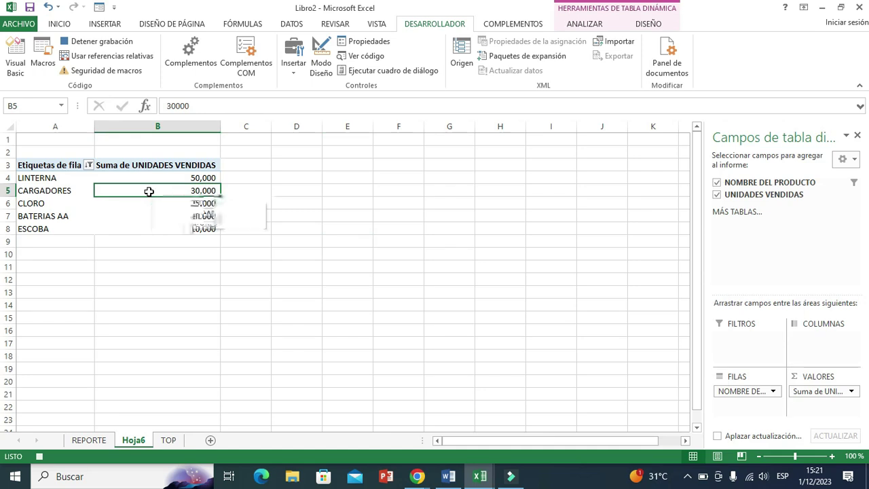
pyautogui.rightClick(149, 192)
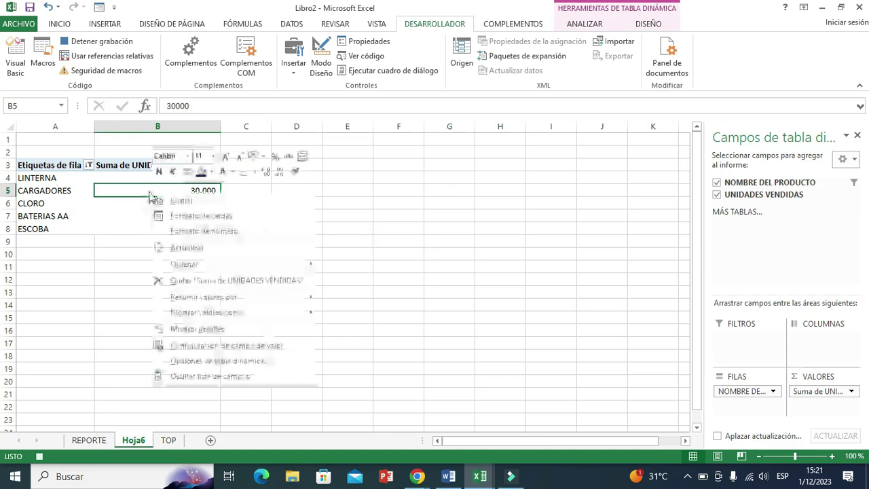
pyautogui.click(193, 250)
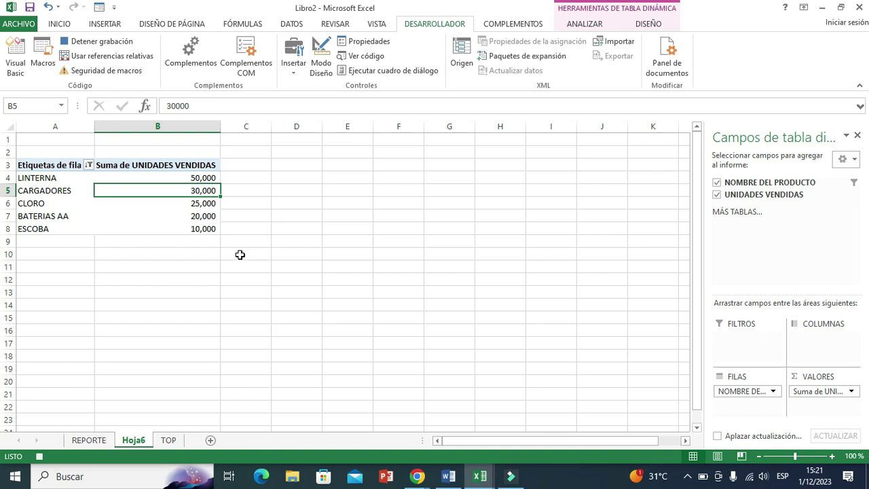
pyautogui.click(89, 440)
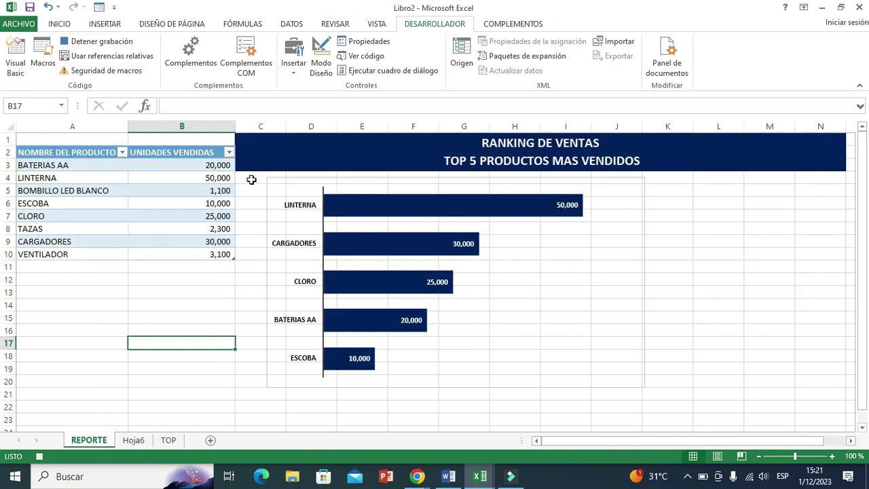
pyautogui.click(672, 178)
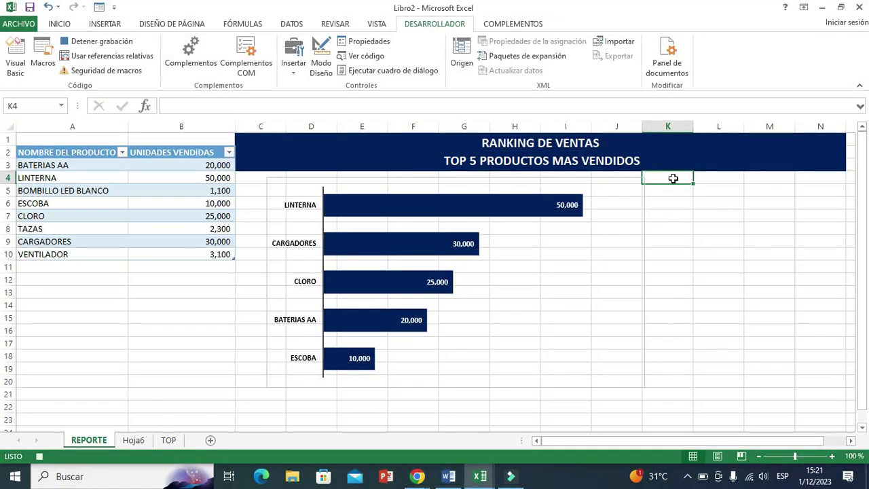
# - Stop the recording, then draw a rectangle over C2:D3 with the text ACTUALIZAR
pyautogui.click(95, 44)
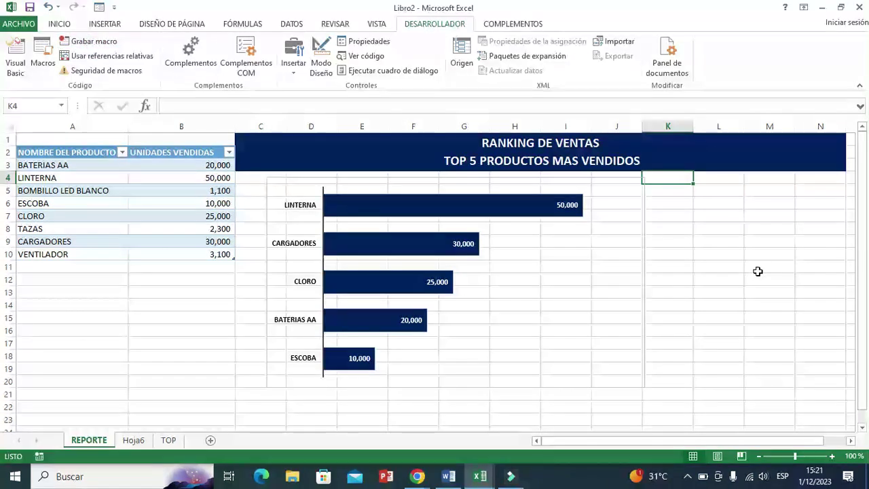
pyautogui.click(104, 24)
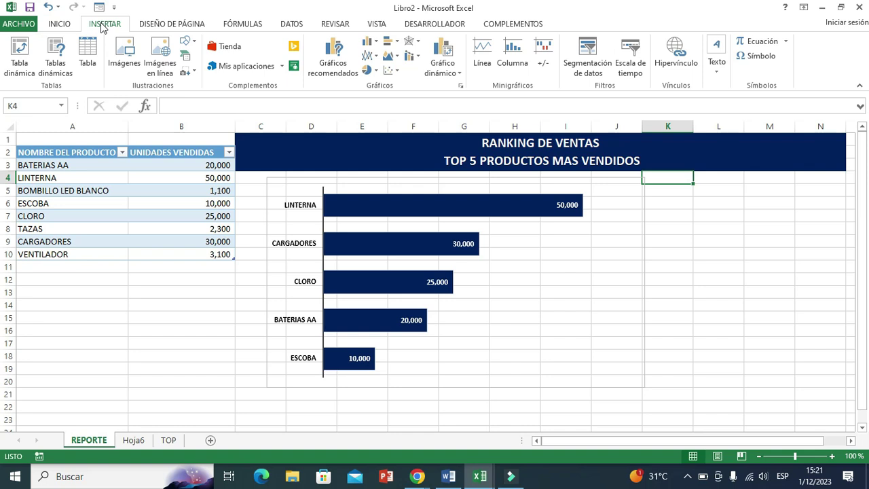
pyautogui.click(190, 44)
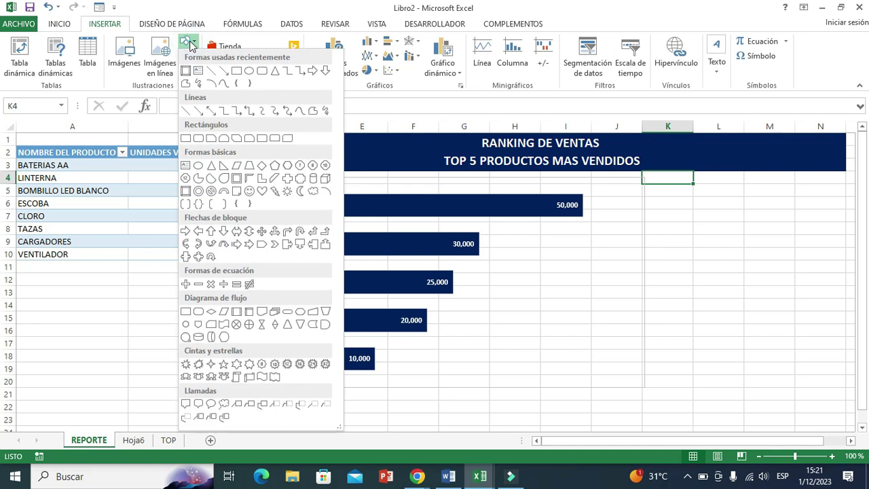
pyautogui.click(185, 190)
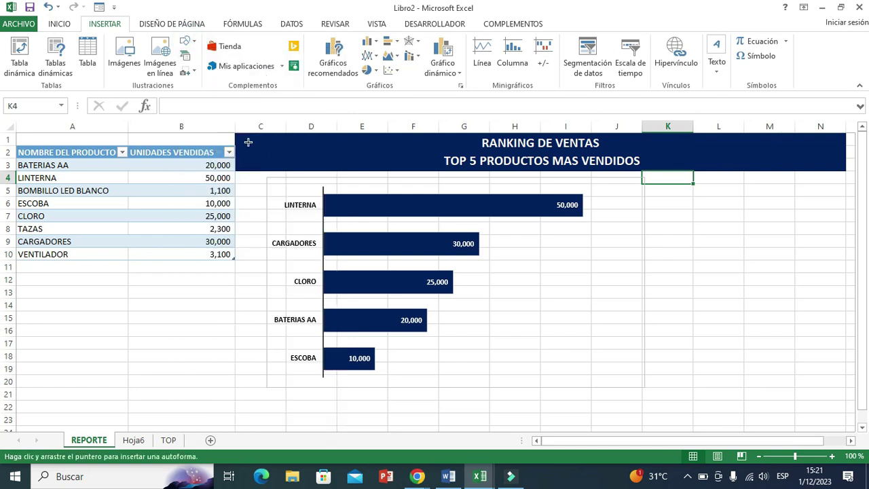
pyautogui.moveTo(240, 137); pyautogui.dragTo(349, 169)
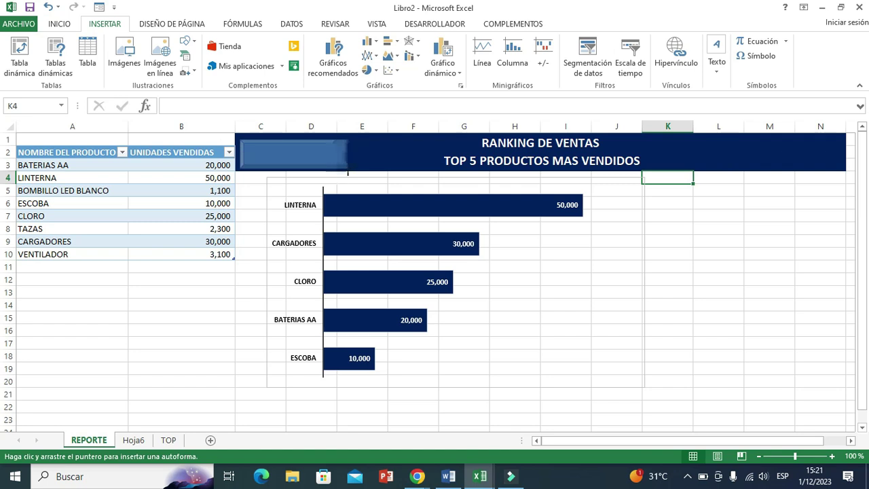
pyautogui.write('ACTUALIZAR')
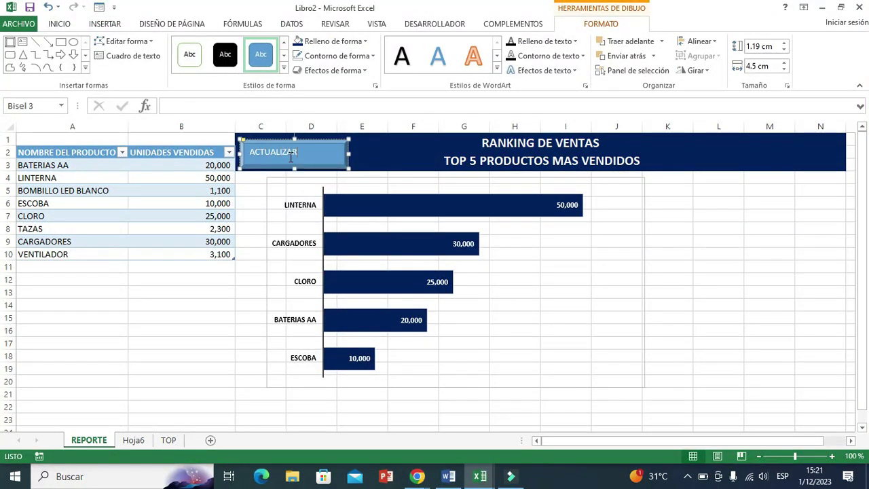
pyautogui.click(183, 292)
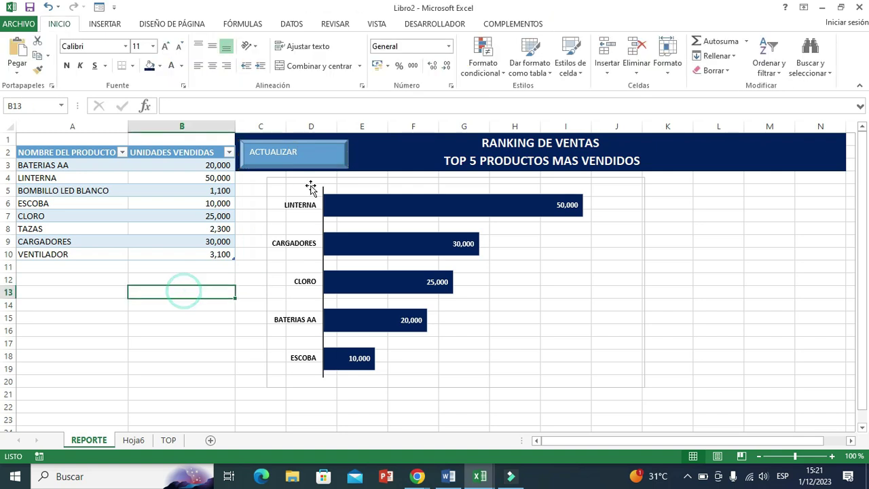
pyautogui.click(281, 161)
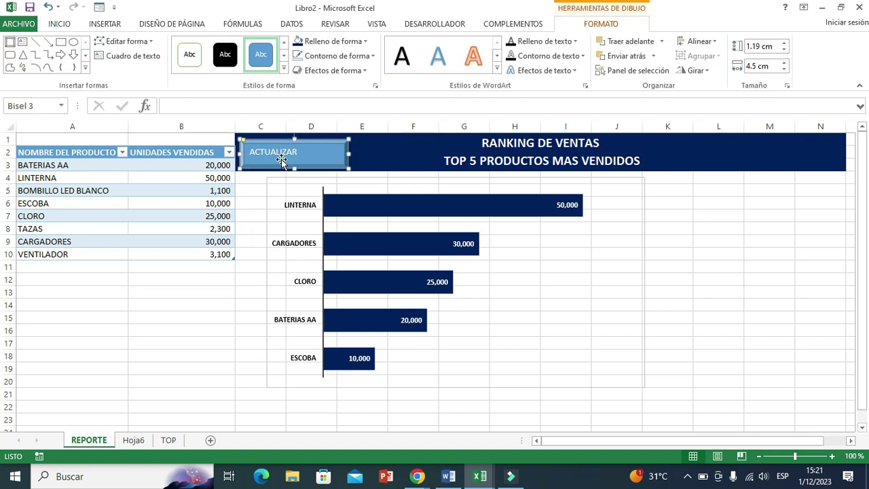
# - Assign this workbook's ACTUALIZAR macro to the ACTUALIZAR shape
pyautogui.rightClick(283, 162)
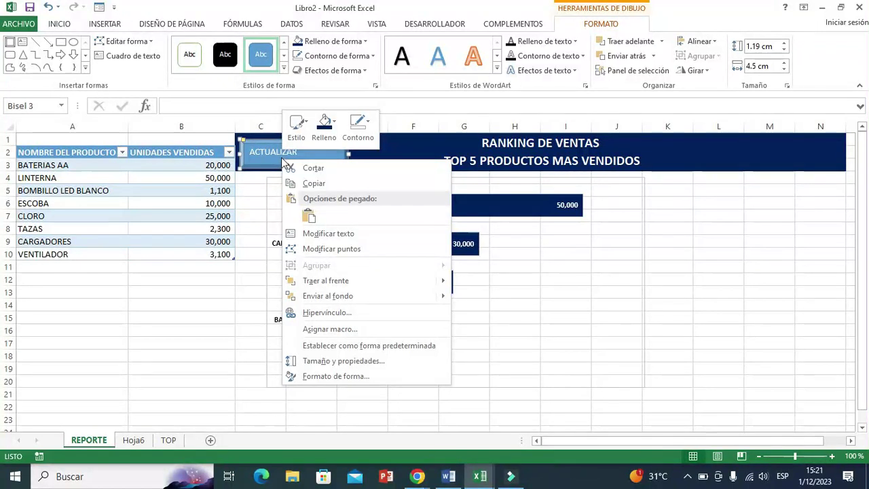
pyautogui.click(339, 330)
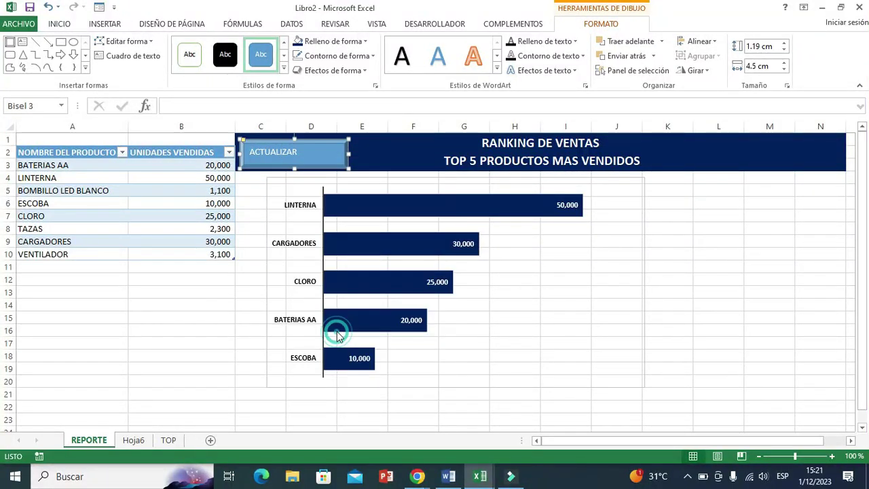
pyautogui.click(391, 370)
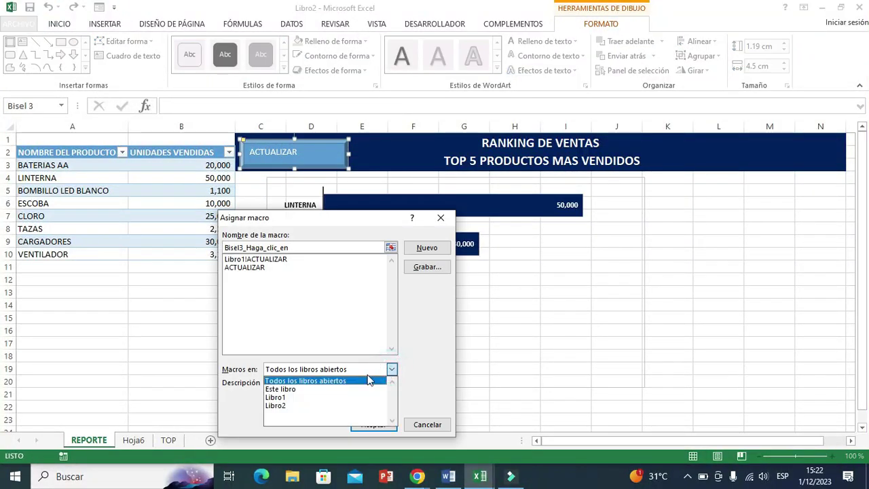
pyautogui.click(295, 389)
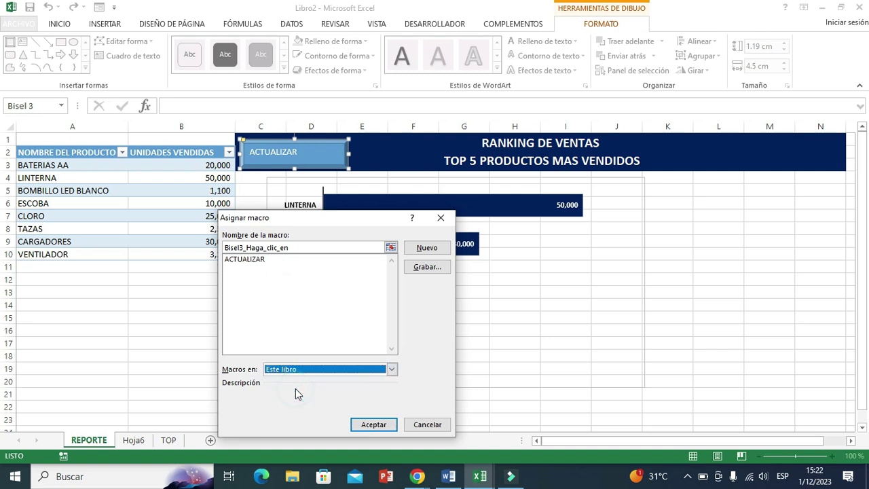
pyautogui.click(256, 262)
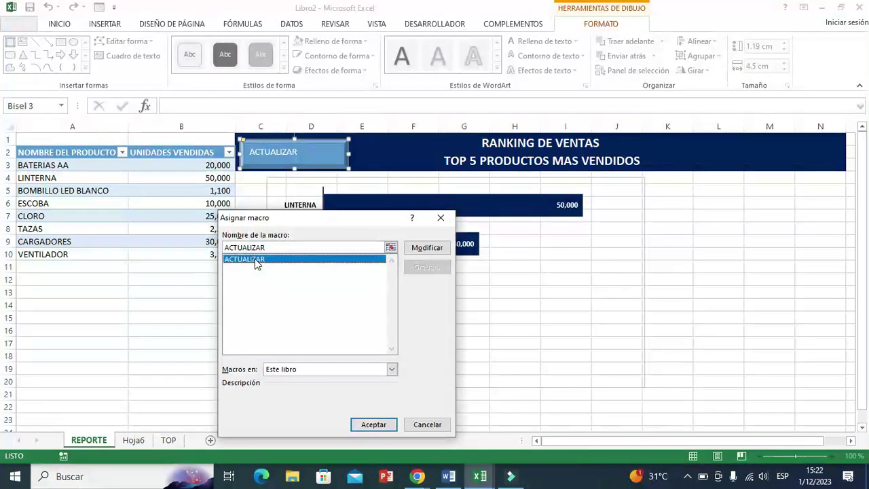
pyautogui.click(373, 423)
pyautogui.click(192, 340)
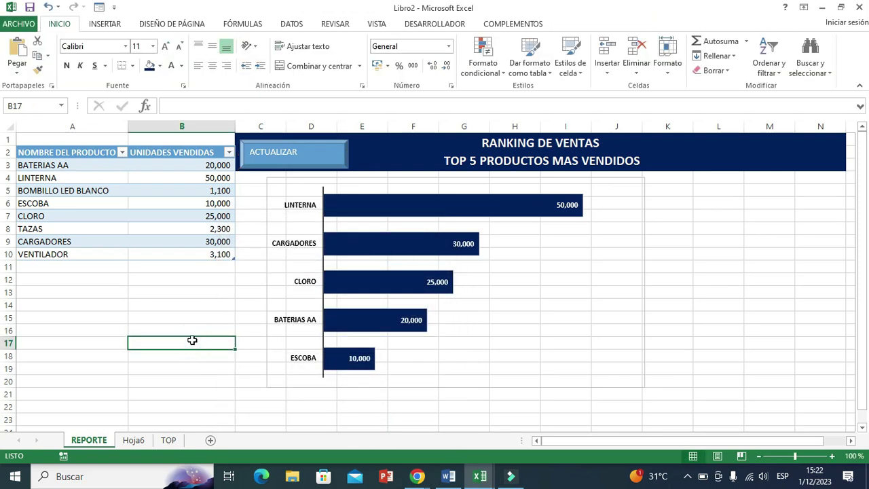
# - Set ESCOBA's units in B6 to 70,000 and refresh with the ACTUALIZAR button
pyautogui.click(190, 201)
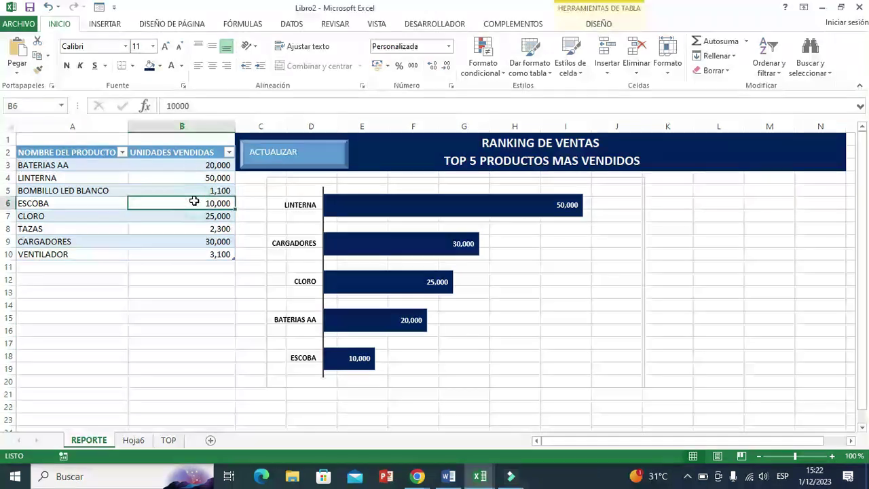
pyautogui.write('70')
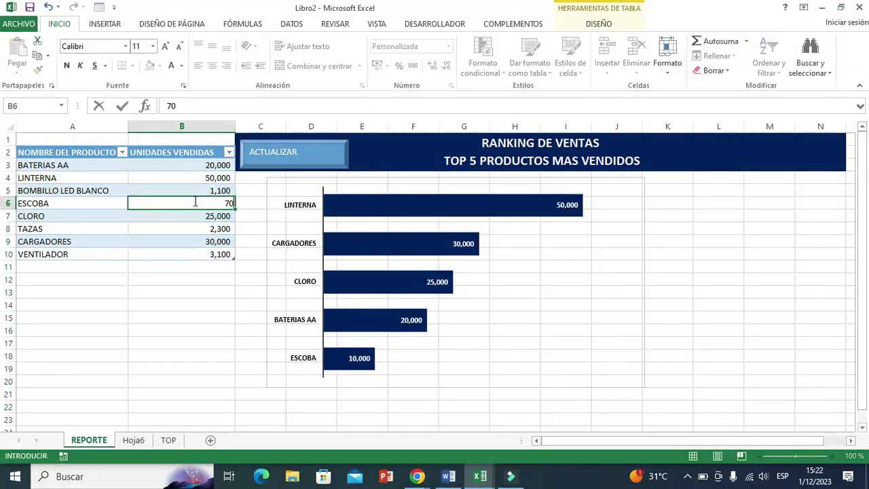
pyautogui.click(199, 311)
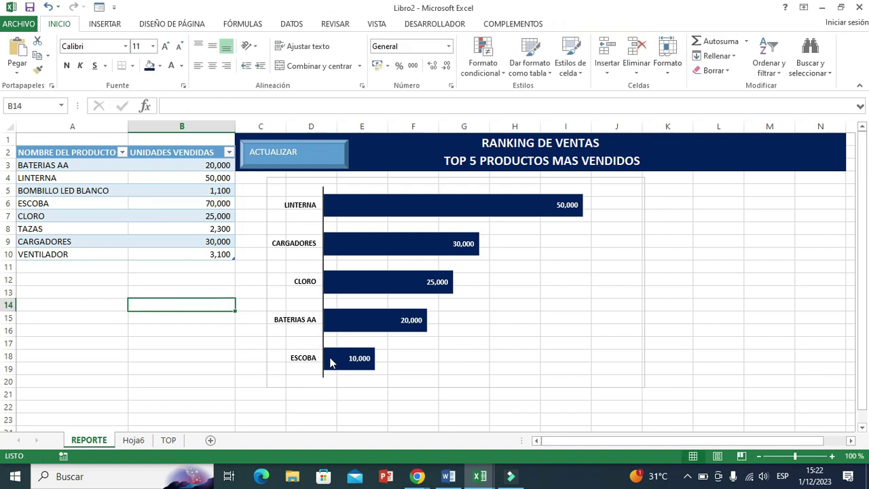
pyautogui.click(288, 166)
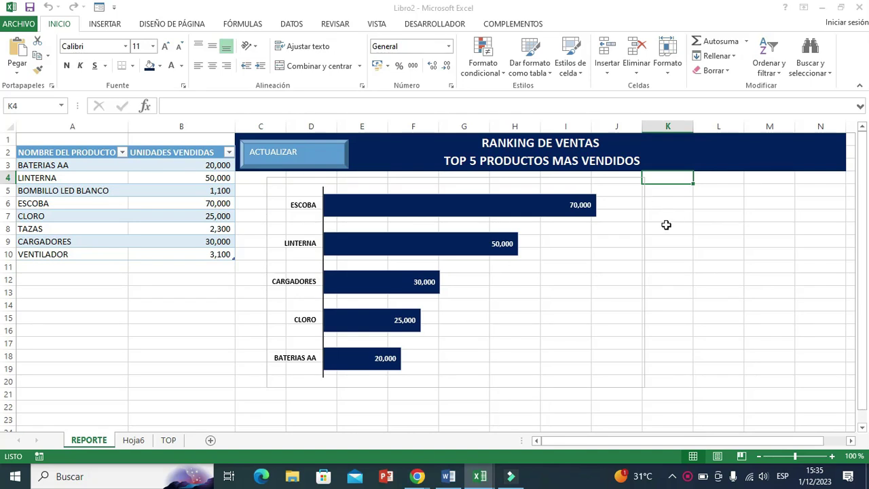
# - Save Libro2 in the Escritorio folder with file type 'Libro de Excel habilitado para macros'
pyautogui.click(20, 24)
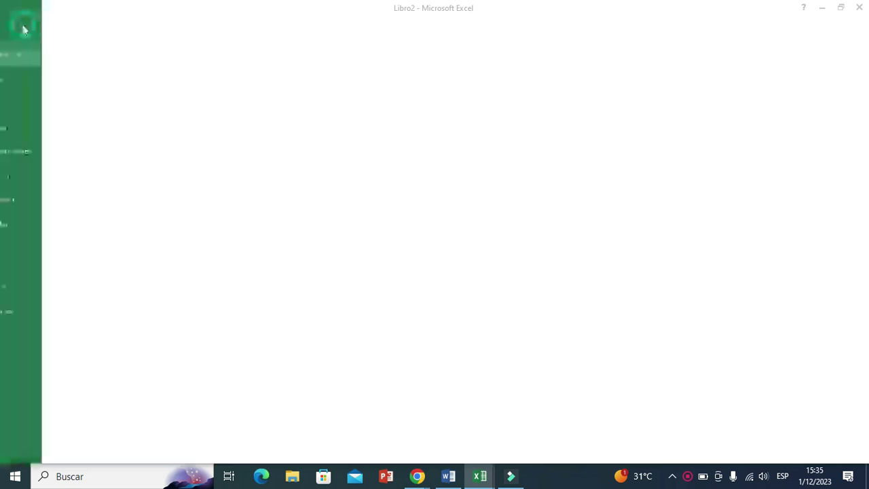
pyautogui.click(44, 150)
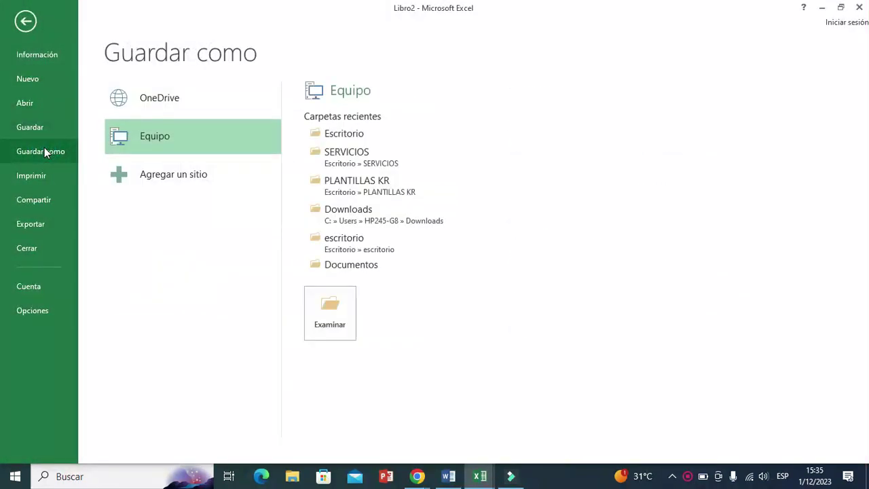
pyautogui.click(321, 315)
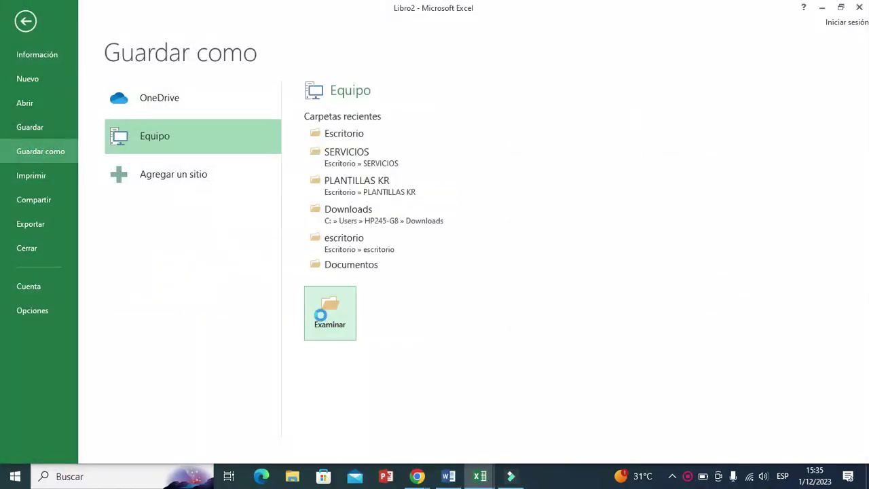
pyautogui.click(129, 218)
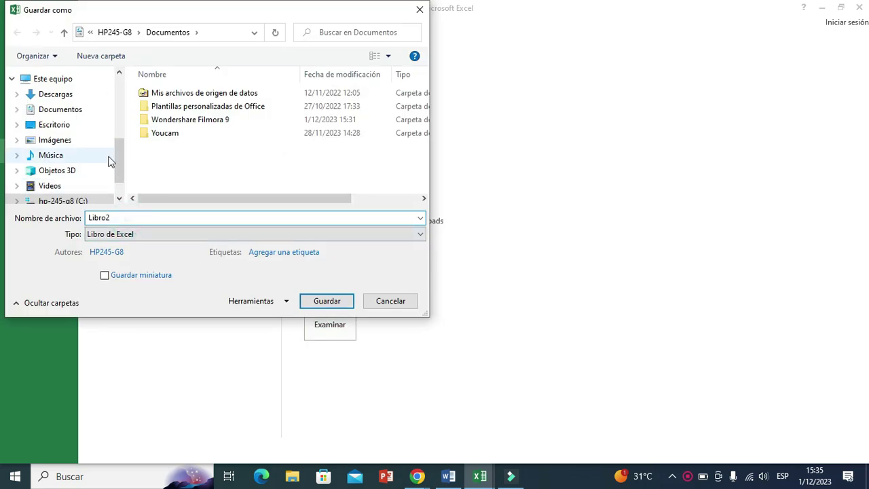
pyautogui.moveTo(119, 161); pyautogui.dragTo(121, 80)
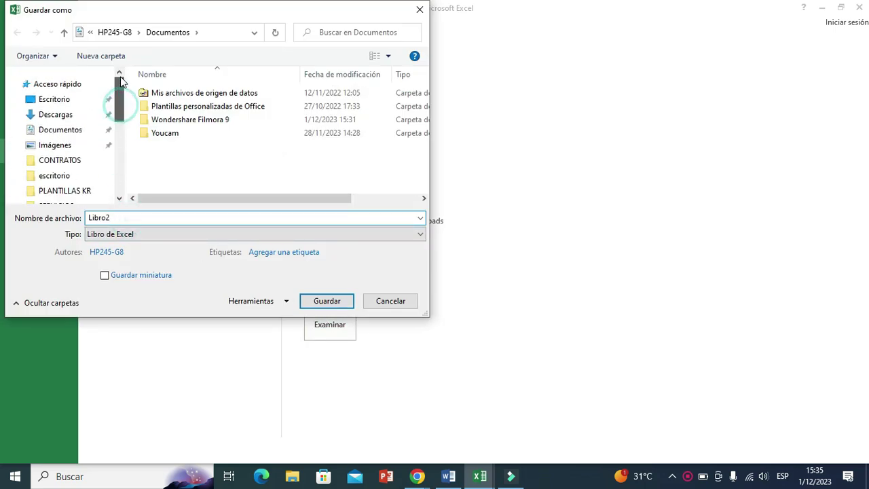
pyautogui.click(53, 101)
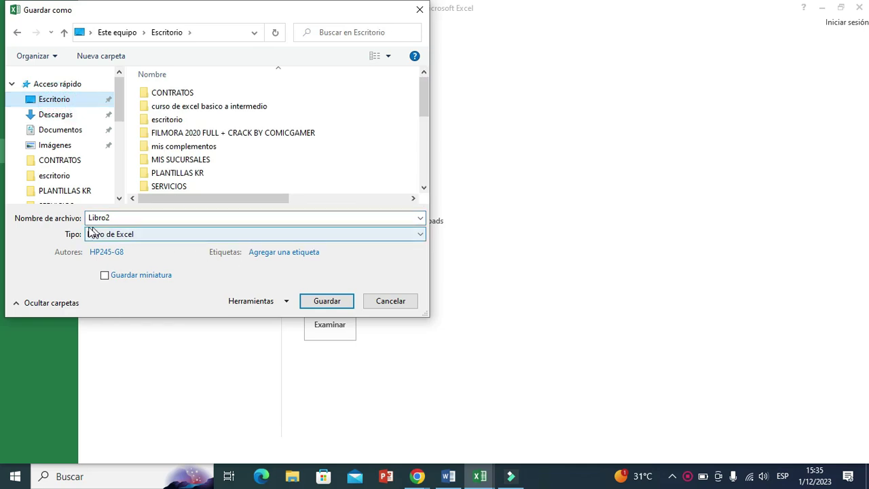
pyautogui.click(129, 235)
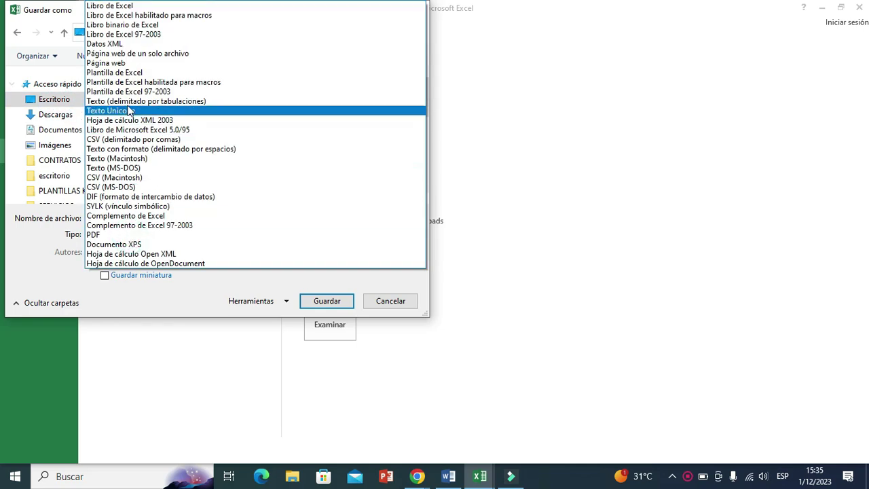
pyautogui.click(141, 17)
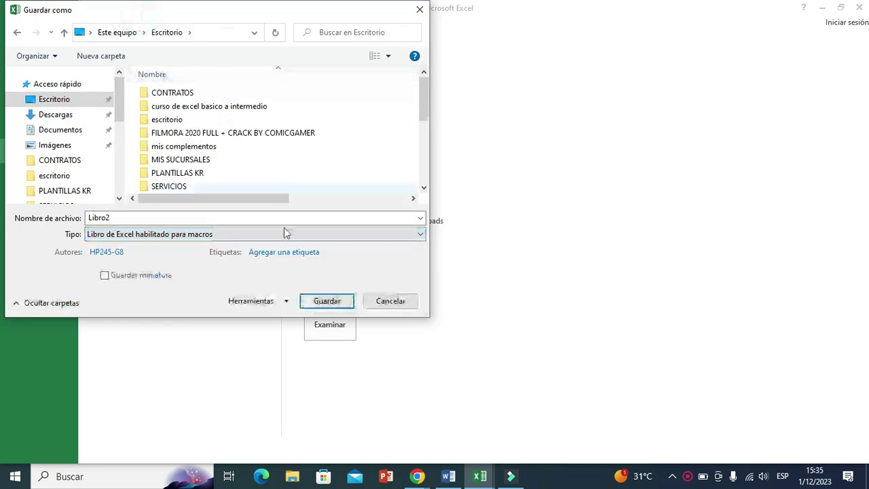
pyautogui.click(332, 306)
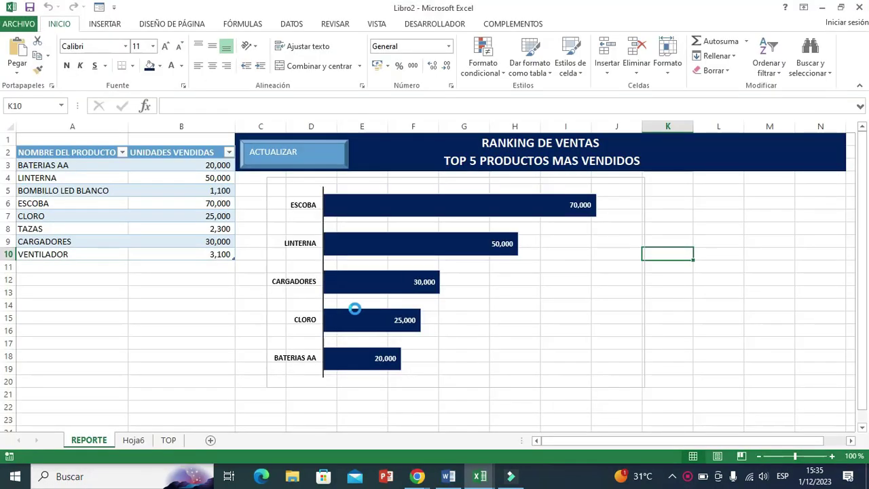
pyautogui.click(678, 232)
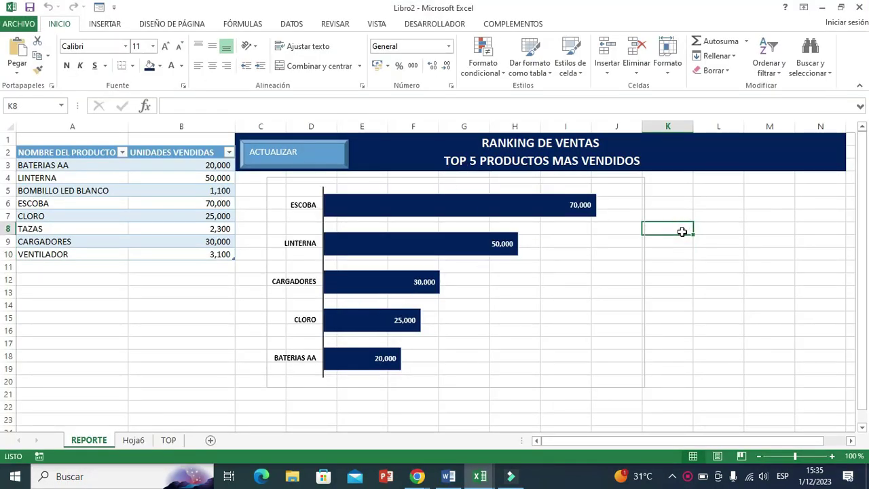